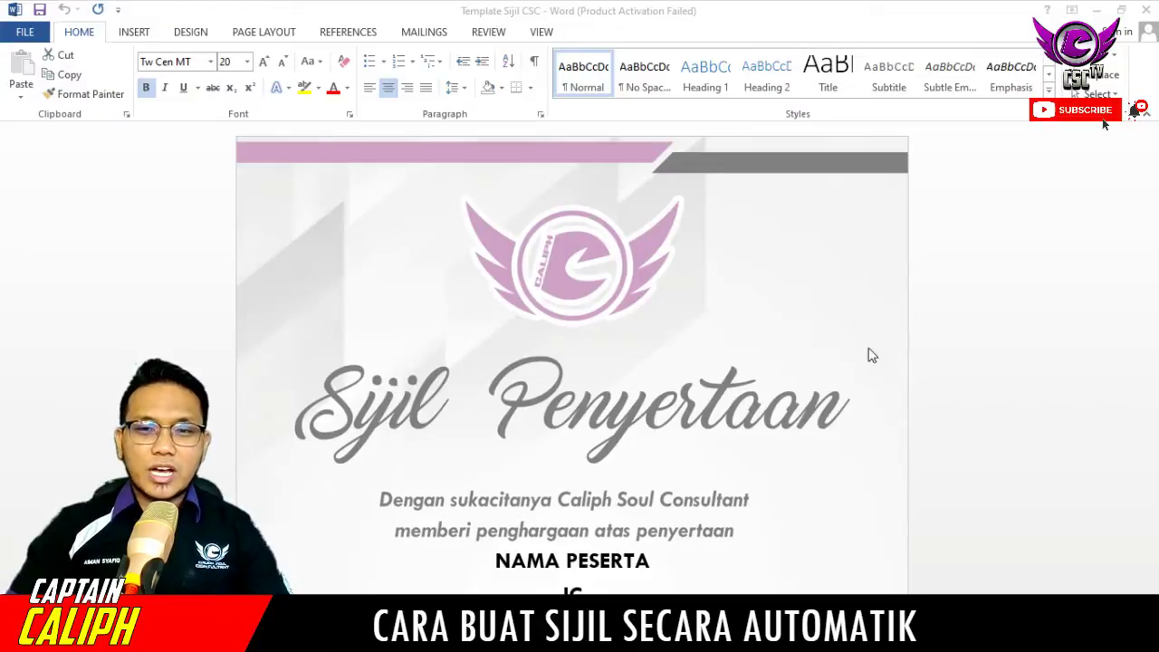
Look over the certificate template from the logo to the signature, checking the participant, IC, programme, venue and date placeholders.
{"action": "left_click", "coordinate": [738, 637]}
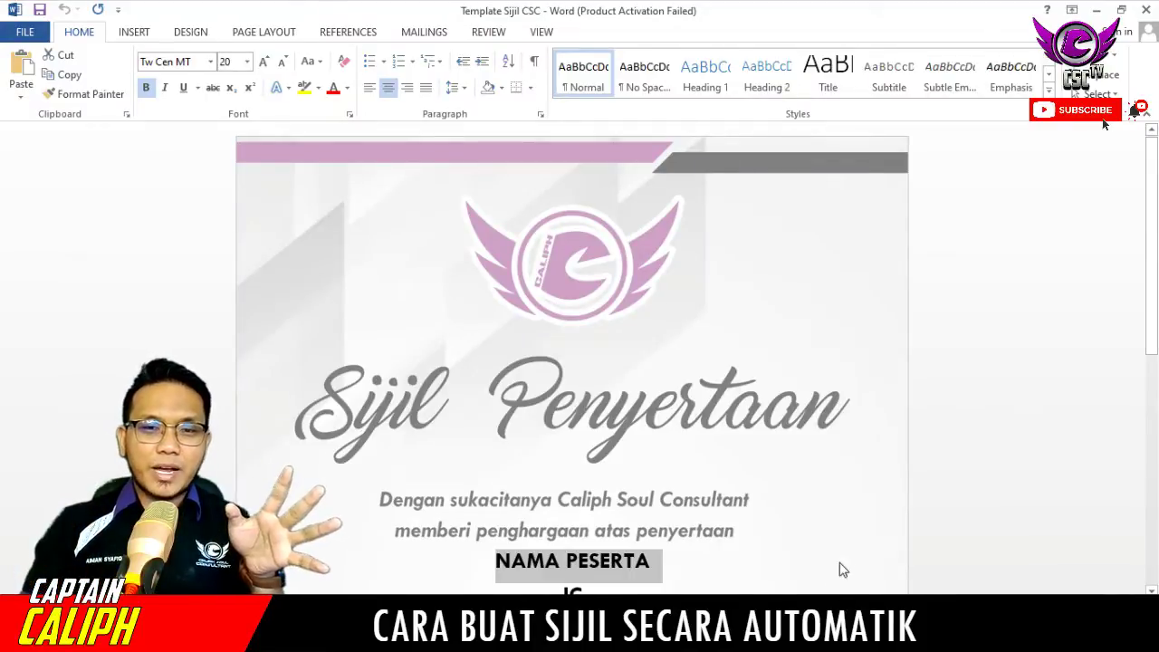
{"action": "scroll", "coordinate": [800, 504], "scroll_direction": "down", "scroll_amount": 1}
{"action": "left_click", "coordinate": [744, 462]}
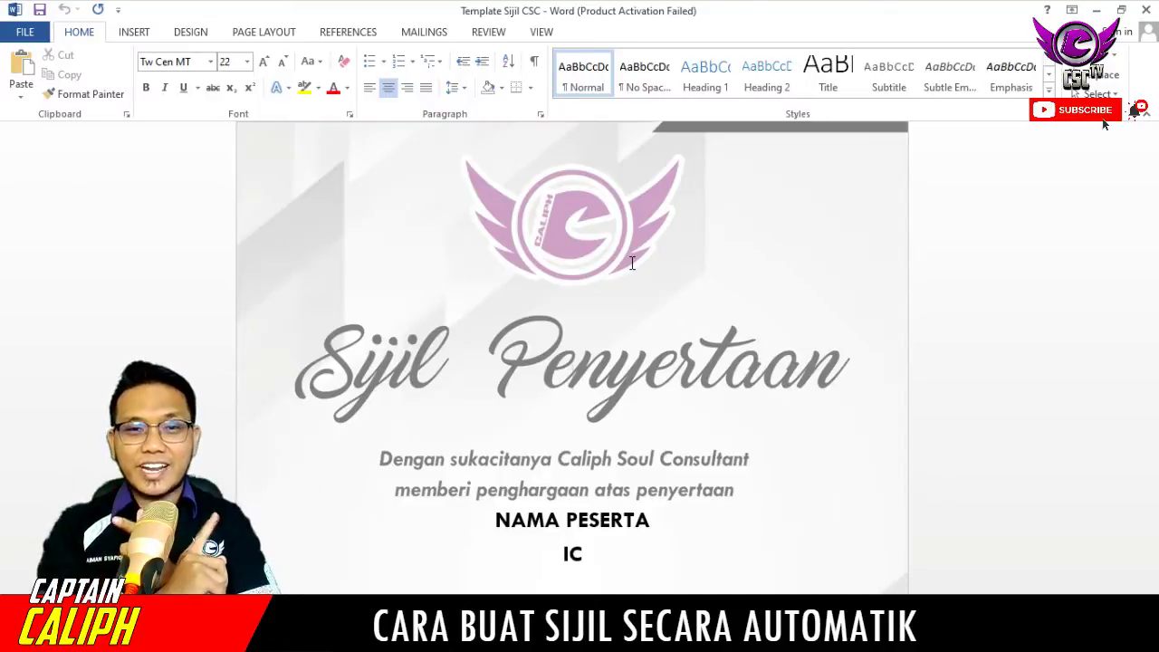
{"action": "scroll", "coordinate": [632, 263], "scroll_direction": "down", "scroll_amount": 6}
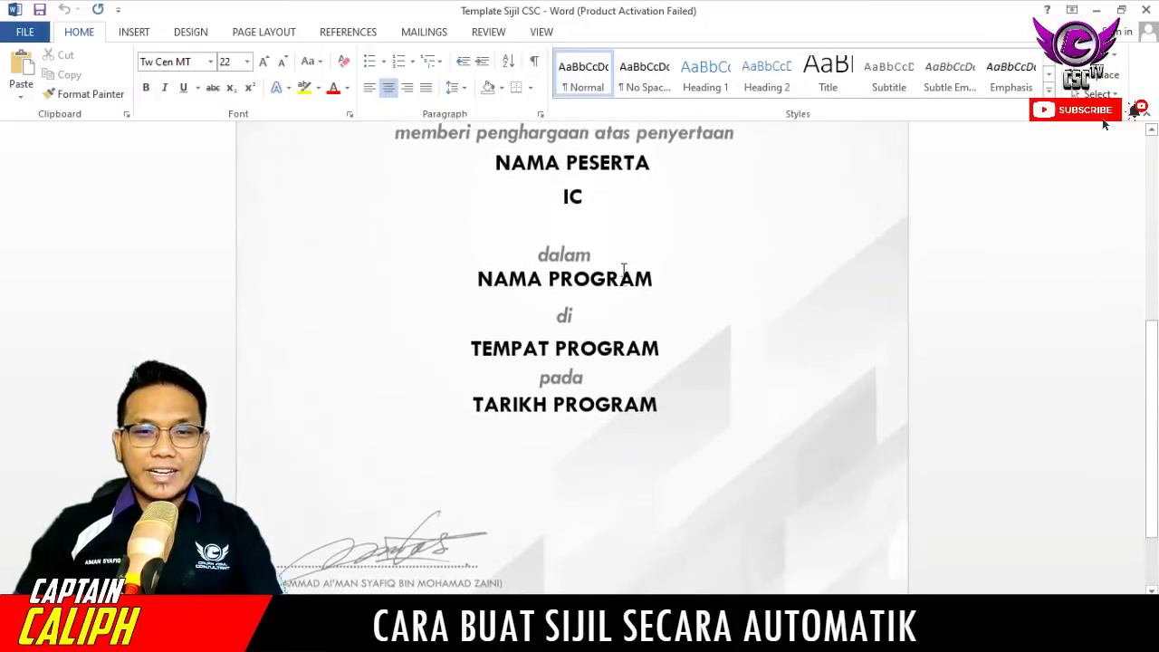
{"action": "scroll", "coordinate": [623, 270], "scroll_direction": "up", "scroll_amount": 4}
{"action": "scroll", "coordinate": [623, 269], "scroll_direction": "down", "scroll_amount": 4}
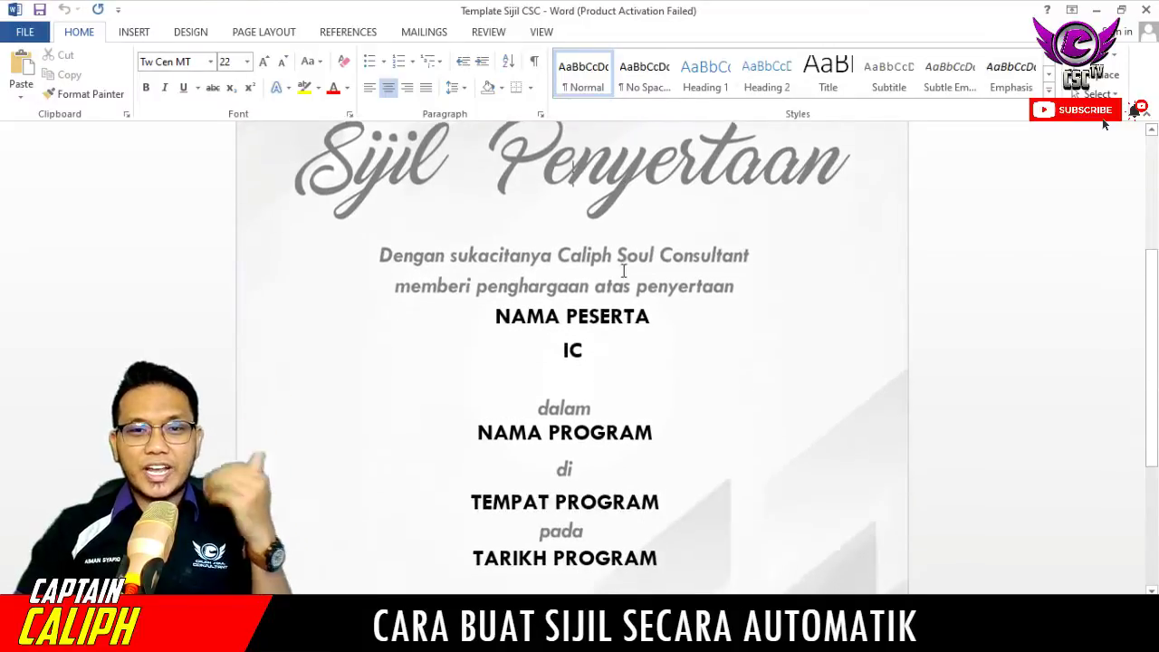
{"action": "scroll", "coordinate": [623, 270], "scroll_direction": "down", "scroll_amount": 3}
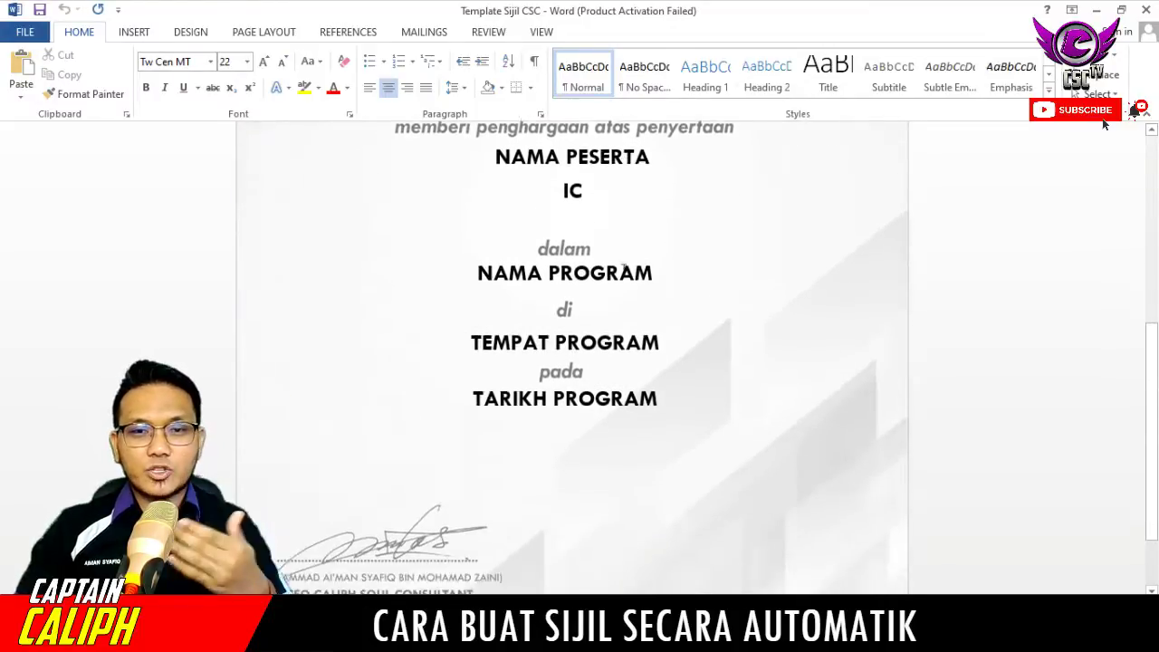
{"action": "scroll", "coordinate": [623, 270], "scroll_direction": "up", "scroll_amount": 4}
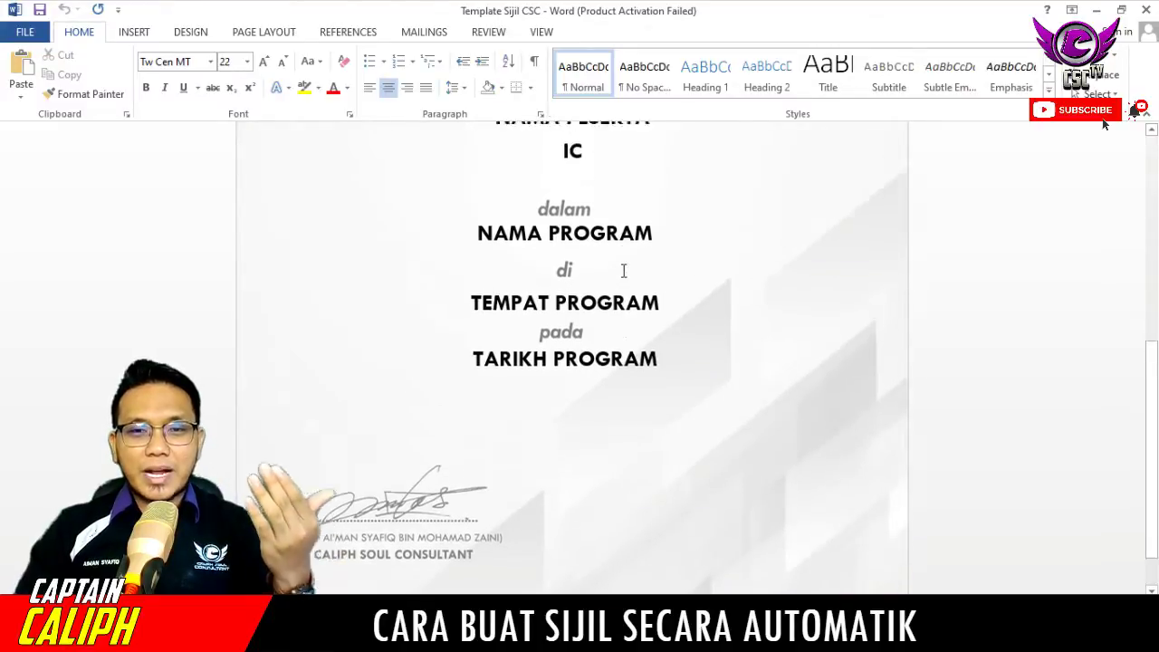
{"action": "left_click", "coordinate": [623, 270]}
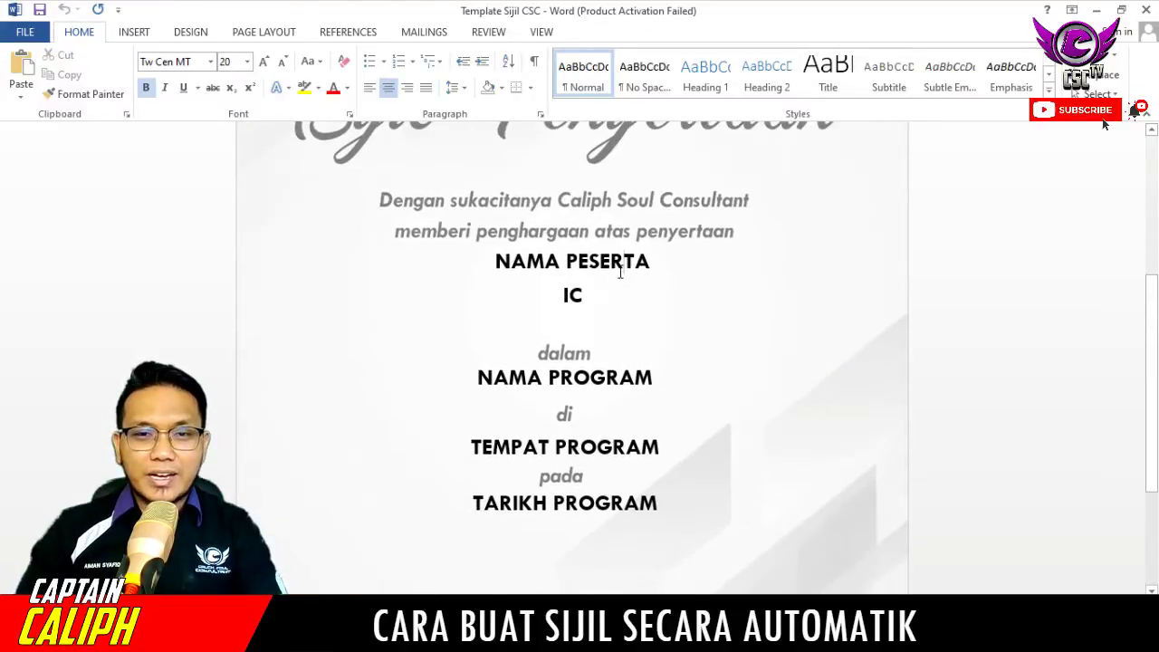
{"action": "scroll", "coordinate": [606, 328], "scroll_direction": "up", "scroll_amount": 2}
{"action": "scroll", "coordinate": [606, 327], "scroll_direction": "up", "scroll_amount": 2}
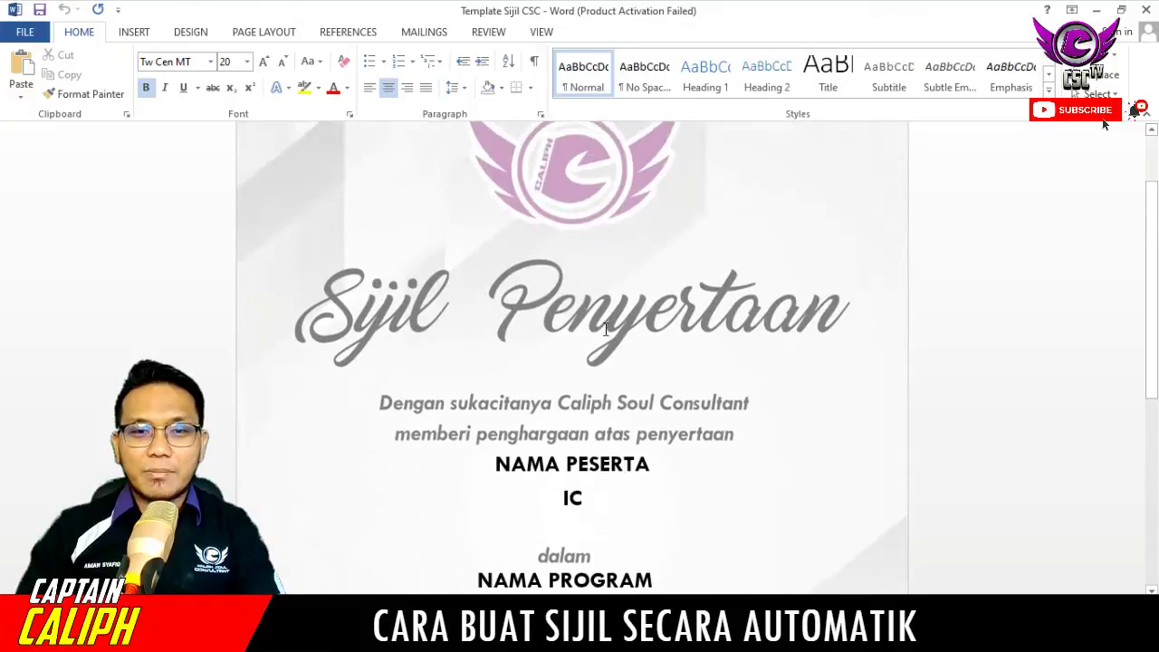
{"action": "scroll", "coordinate": [598, 390], "scroll_direction": "down", "scroll_amount": 1}
{"action": "scroll", "coordinate": [593, 425], "scroll_direction": "up", "scroll_amount": 1}
{"action": "scroll", "coordinate": [590, 463], "scroll_direction": "down", "scroll_amount": 1}
{"action": "scroll", "coordinate": [590, 462], "scroll_direction": "down", "scroll_amount": 3}
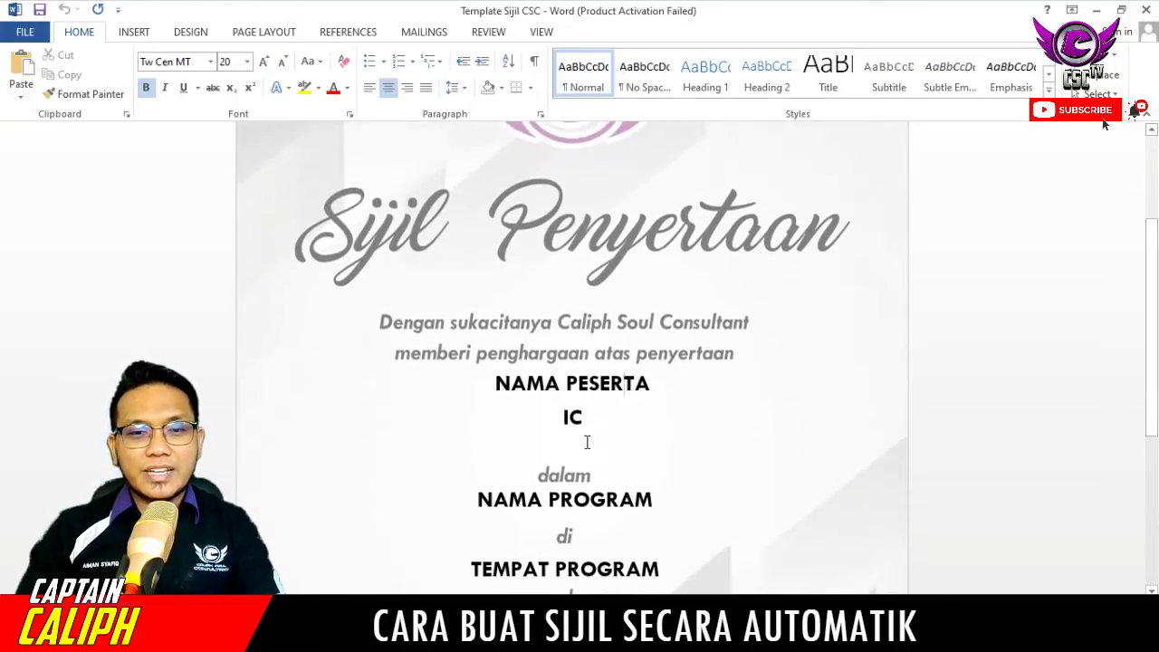
{"action": "scroll", "coordinate": [569, 460], "scroll_direction": "down", "scroll_amount": 2}
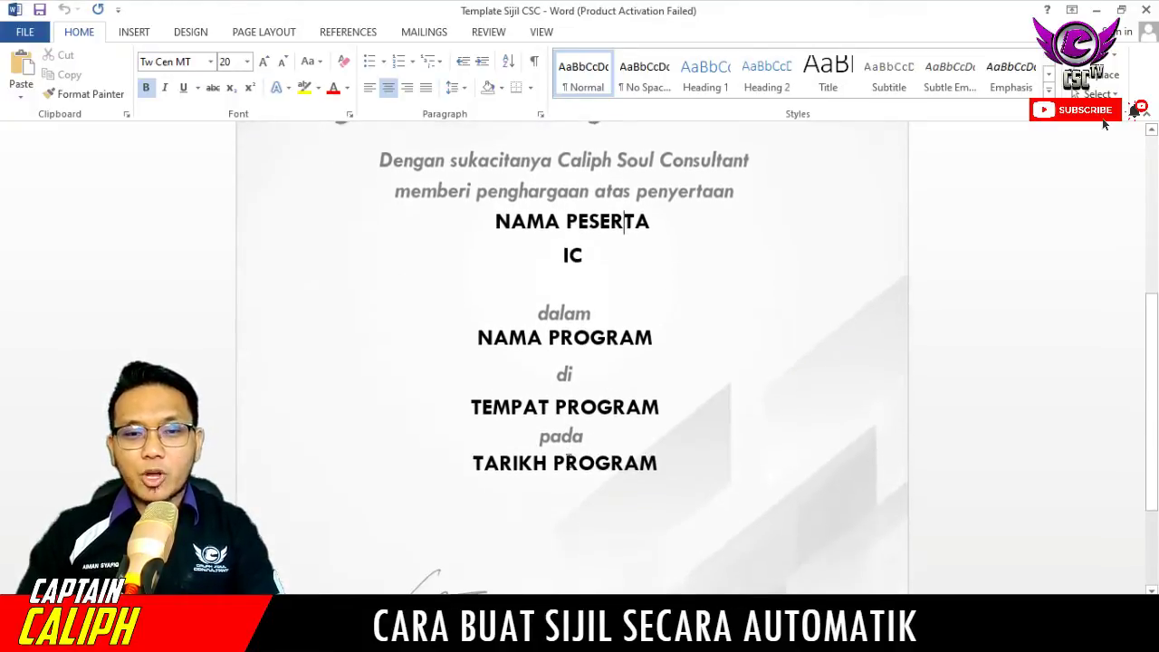
{"action": "scroll", "coordinate": [569, 460], "scroll_direction": "up", "scroll_amount": 2}
{"action": "scroll", "coordinate": [569, 459], "scroll_direction": "up", "scroll_amount": 1}
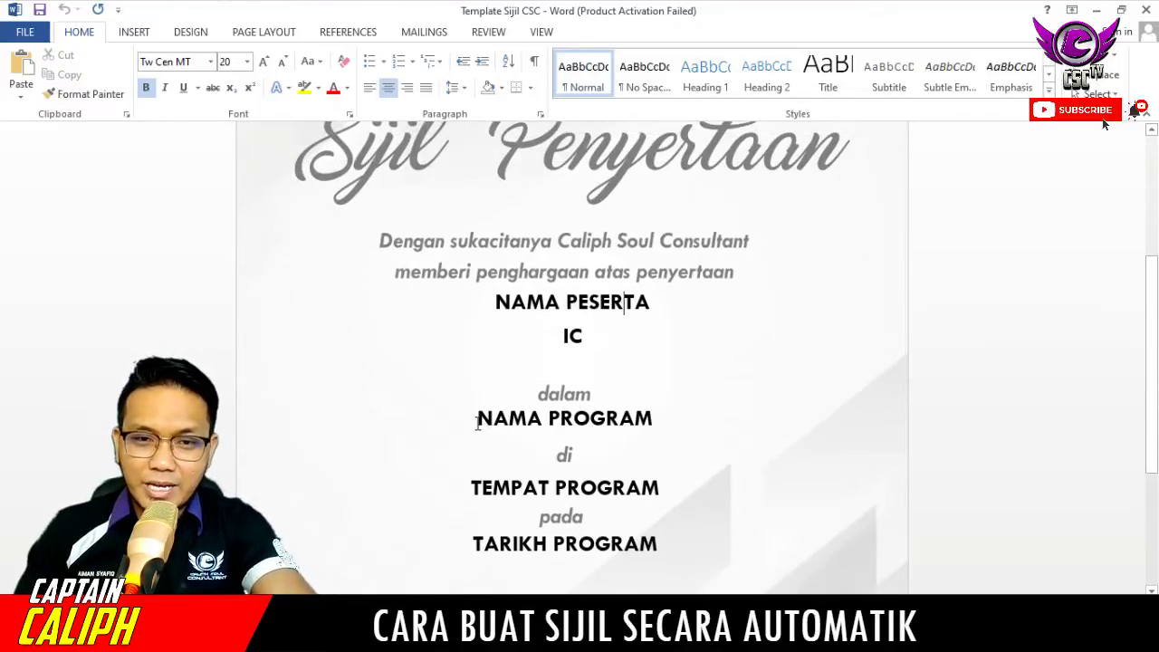
Replace the NAMA PROGRAM placeholder with SEMINAR EZI-STUDY.
{"action": "left_click_drag", "start_coordinate": [478, 421], "coordinate": [638, 425]}
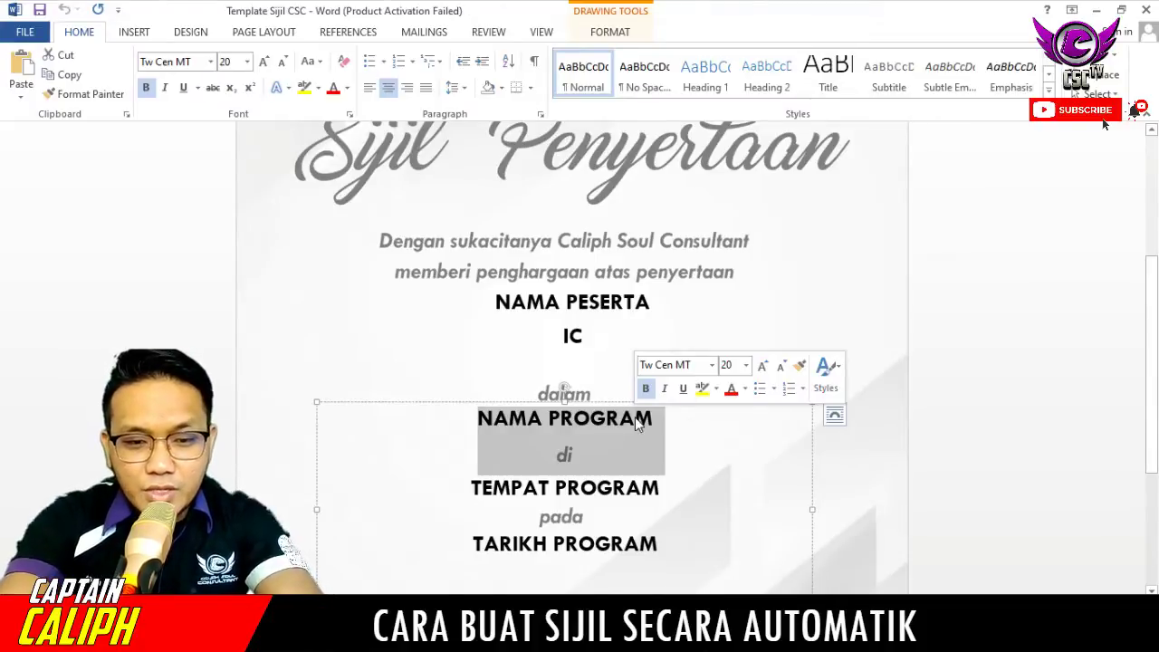
{"action": "type", "text": "SEMINA"}
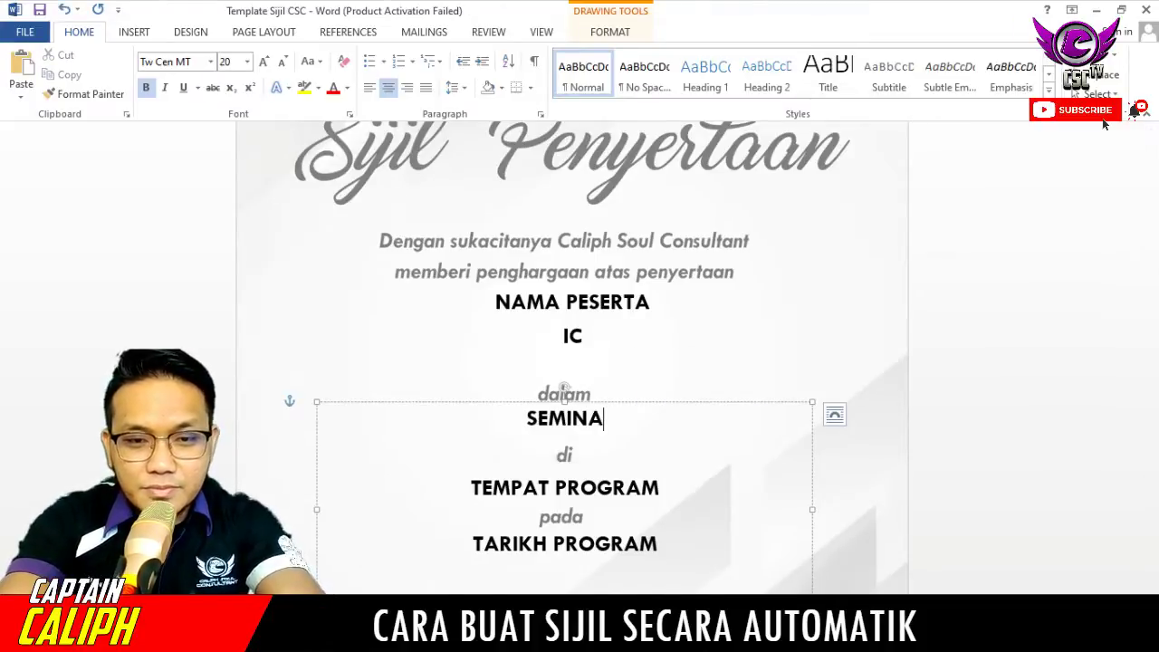
{"action": "type", "text": "R E"}
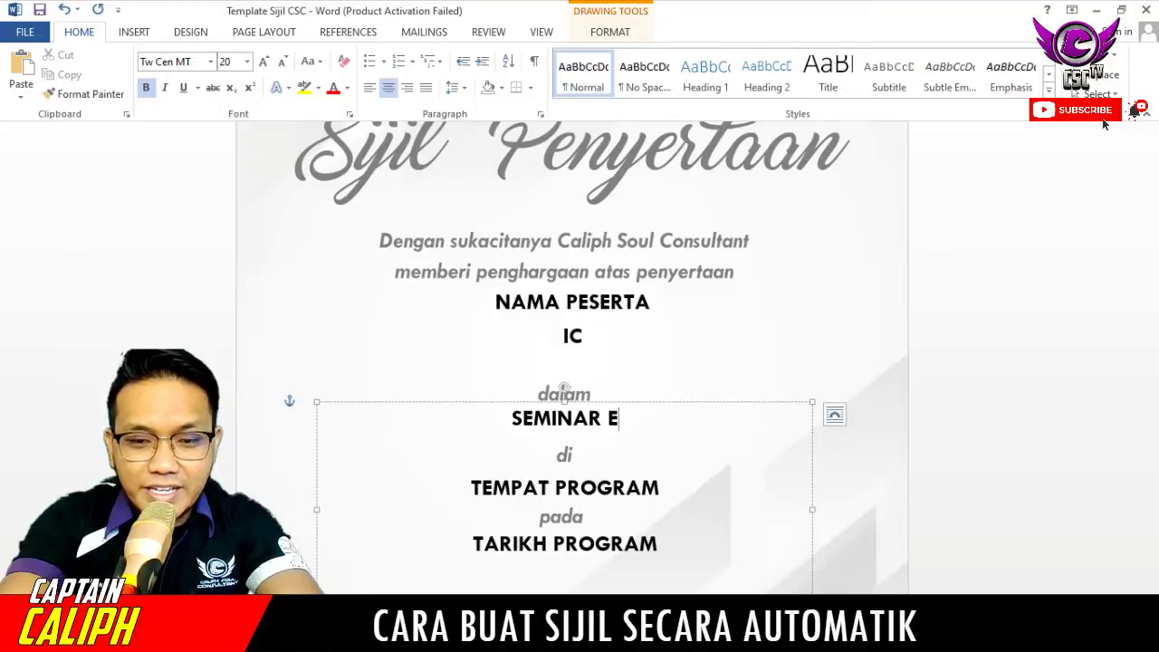
{"action": "type", "text": "ZI-S"}
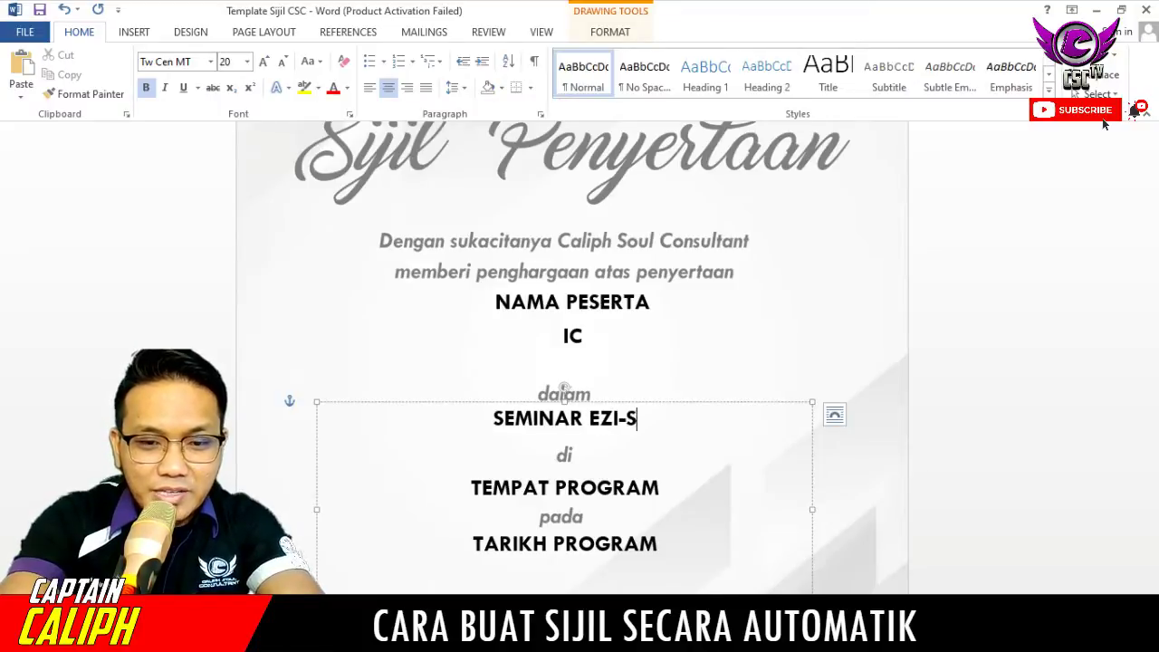
{"action": "type", "text": "TUDY"}
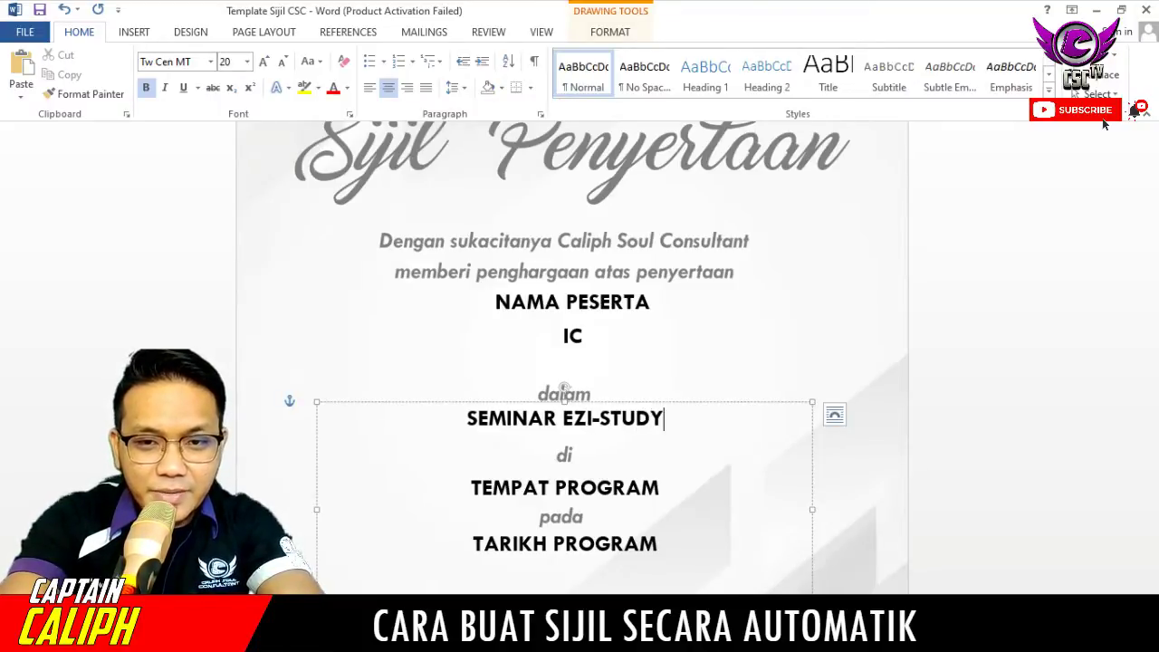
Replace the TEMPAT PROGRAM placeholder with APPLIKASI ZOOM.
{"action": "key", "text": "Down"}
{"action": "key", "text": "Down"}
{"action": "key", "text": "Home"}
{"action": "key", "text": "Right"}
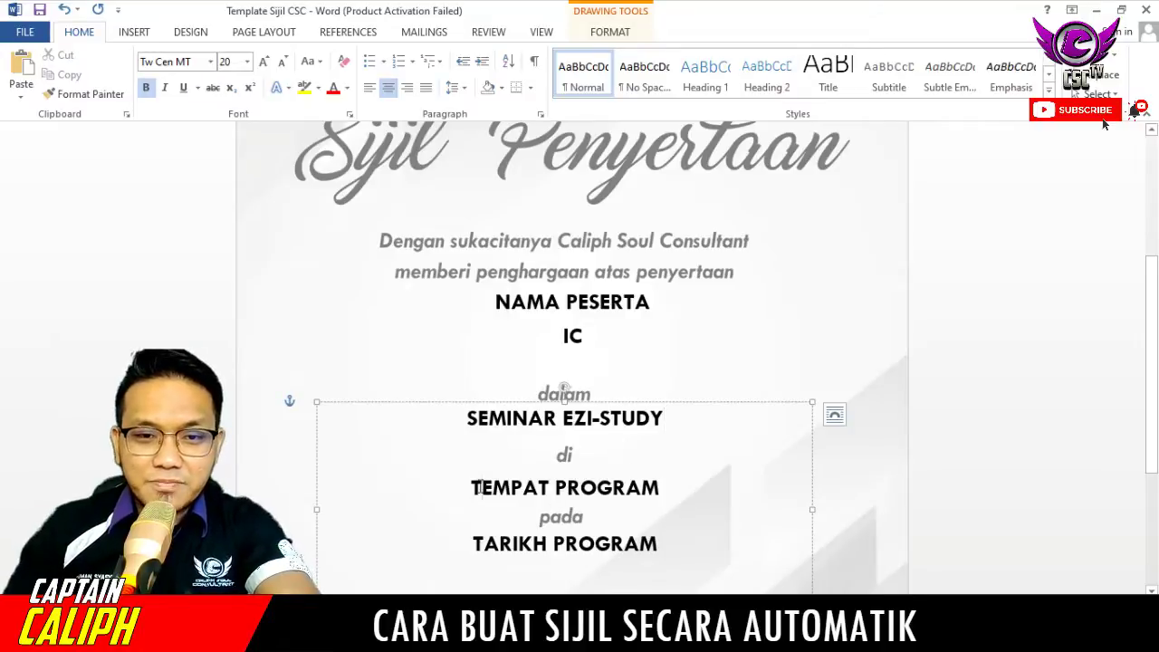
{"action": "triple_click", "coordinate": [625, 489]}
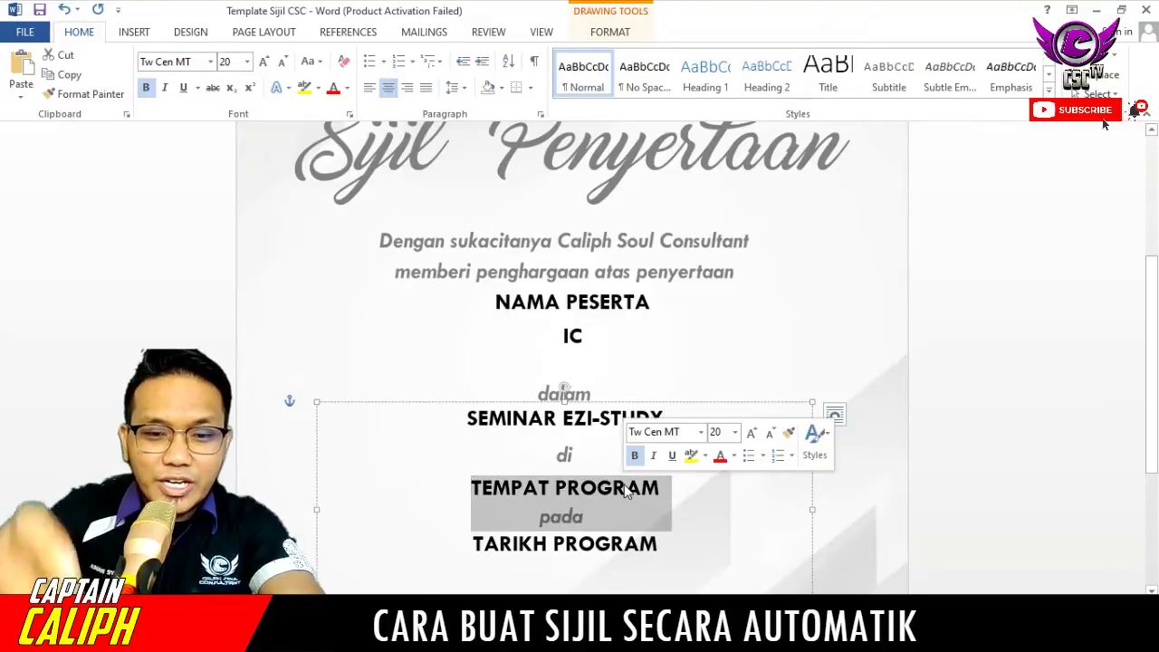
{"action": "type", "text": "APPL"}
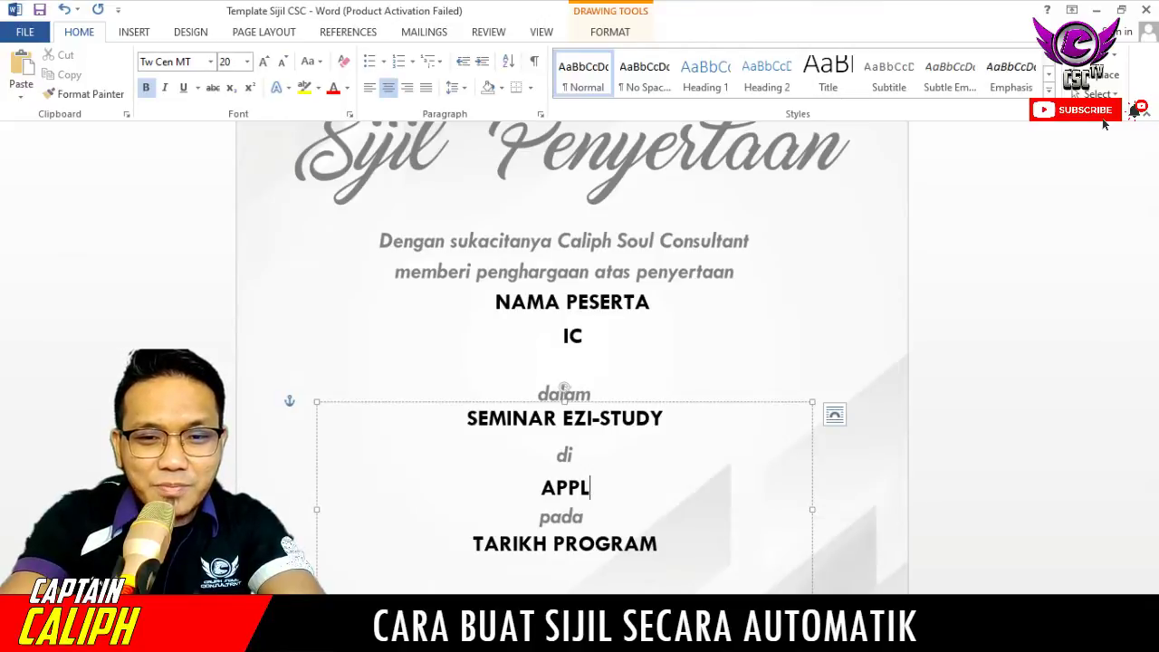
{"action": "type", "text": "IKASI ZOOM"}
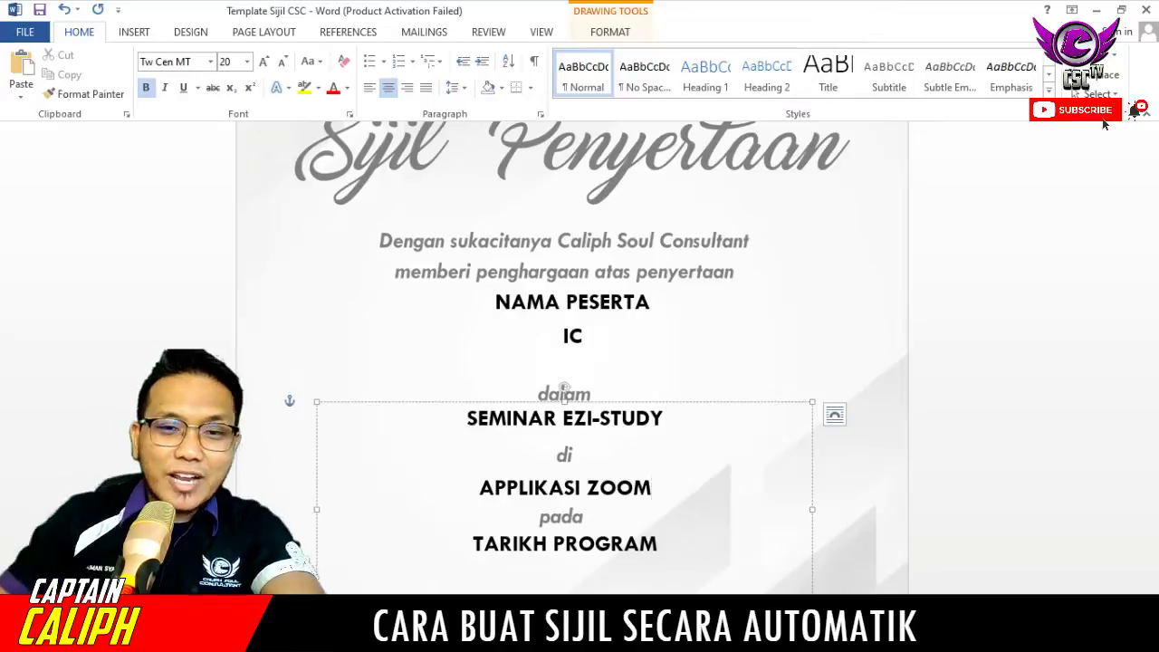
Replace the TARIKH PROGRAM placeholder with the date 1/1/2020.
{"action": "left_click_drag", "start_coordinate": [476, 550], "coordinate": [626, 562]}
{"action": "type", "text": "1"}
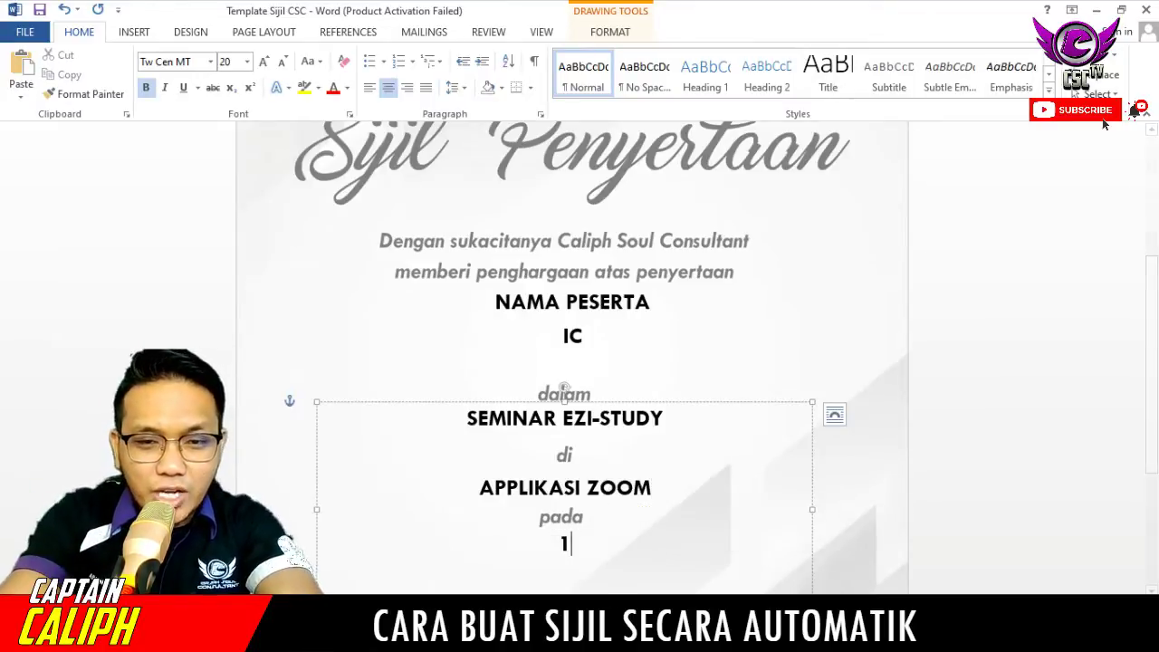
{"action": "type", "text": "/1/2020"}
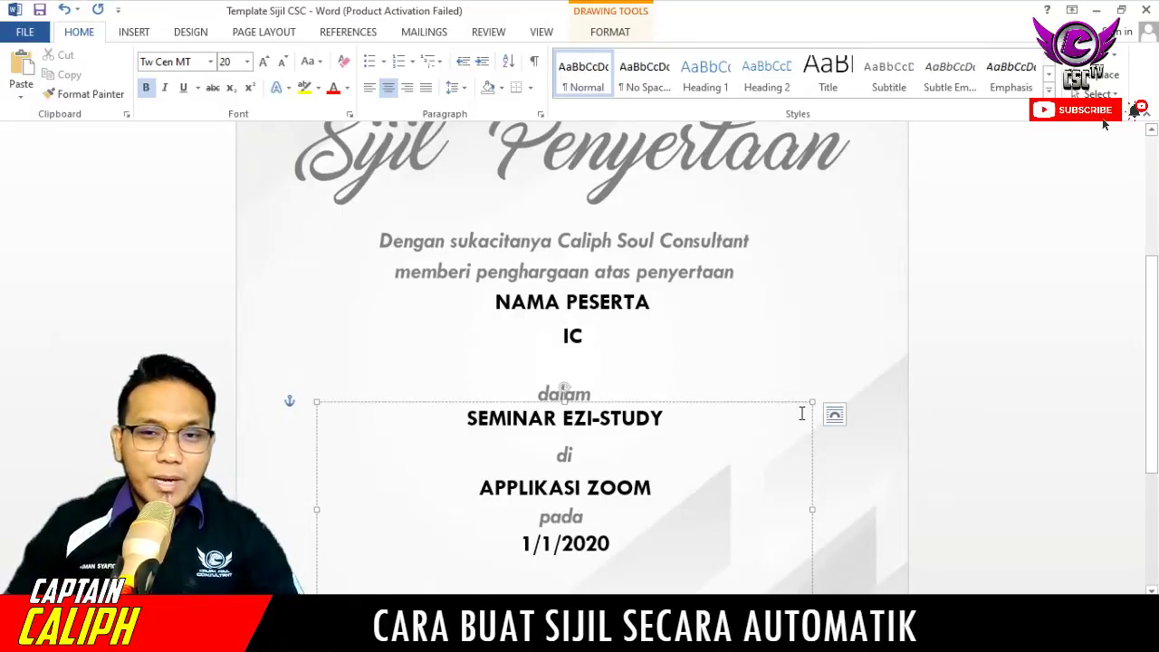
Widen the text box holding the programme details slightly and reposition it so its lines fit between the grey words dalam, di and pada.
{"action": "mouse_move", "coordinate": [811, 403]}
{"action": "left_mouse_down"}
{"action": "mouse_move", "coordinate": [824, 418]}
{"action": "mouse_move", "coordinate": [841, 401]}
{"action": "mouse_move", "coordinate": [828, 405]}
{"action": "left_mouse_up"}
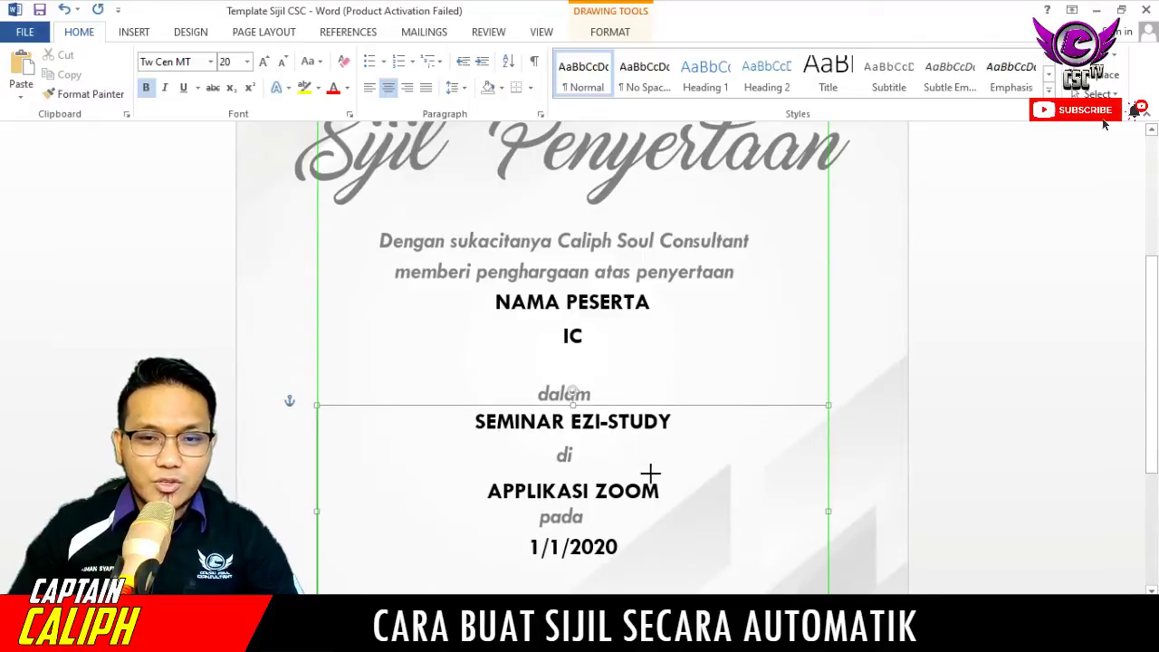
{"action": "left_click_drag", "start_coordinate": [680, 406], "coordinate": [681, 403]}
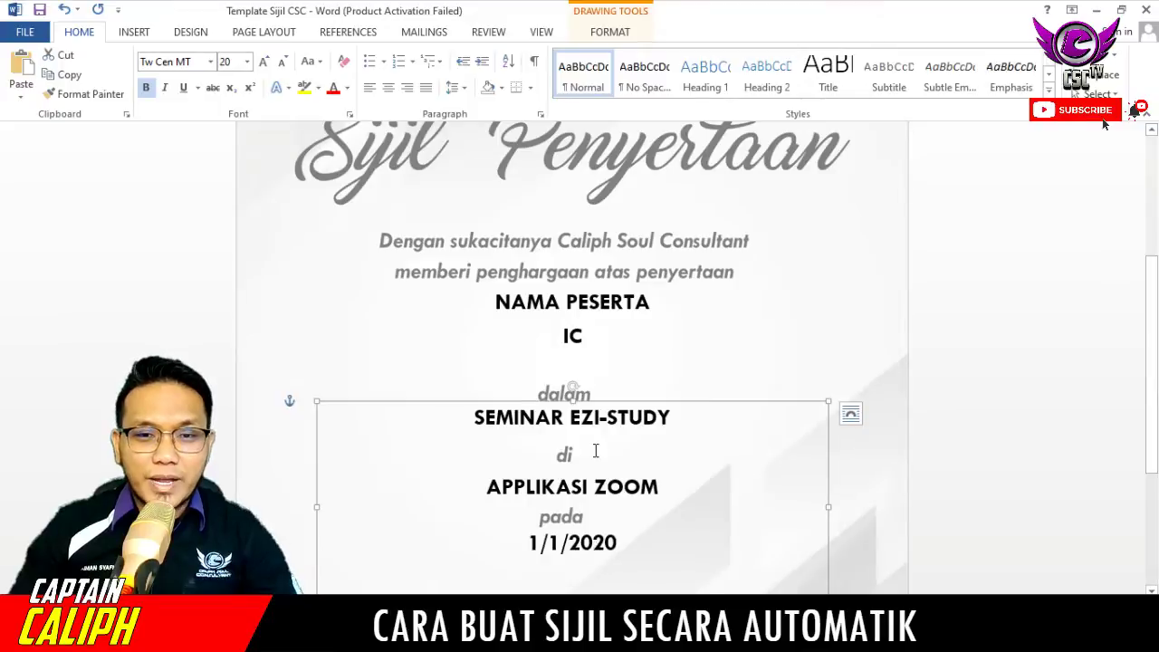
{"action": "scroll", "coordinate": [595, 453], "scroll_direction": "down", "scroll_amount": 1}
{"action": "scroll", "coordinate": [670, 371], "scroll_direction": "down", "scroll_amount": 1}
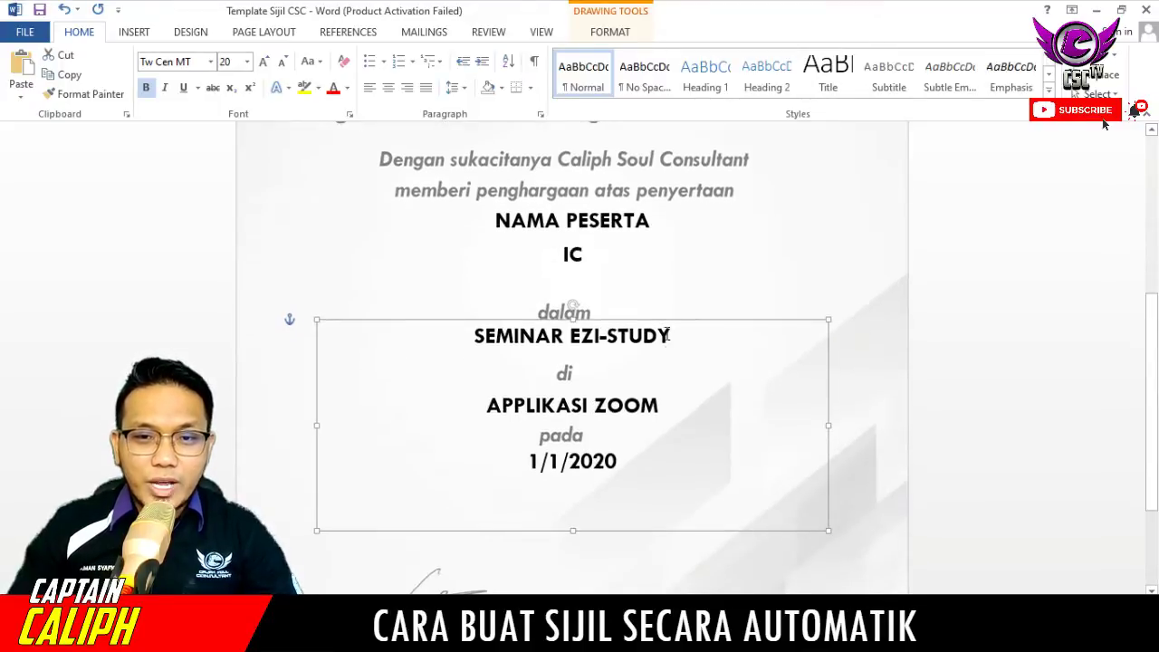
{"action": "mouse_move", "coordinate": [672, 323]}
{"action": "left_mouse_down"}
{"action": "mouse_move", "coordinate": [652, 326]}
{"action": "mouse_move", "coordinate": [662, 325]}
{"action": "left_mouse_up"}
{"action": "left_click", "coordinate": [686, 304]}
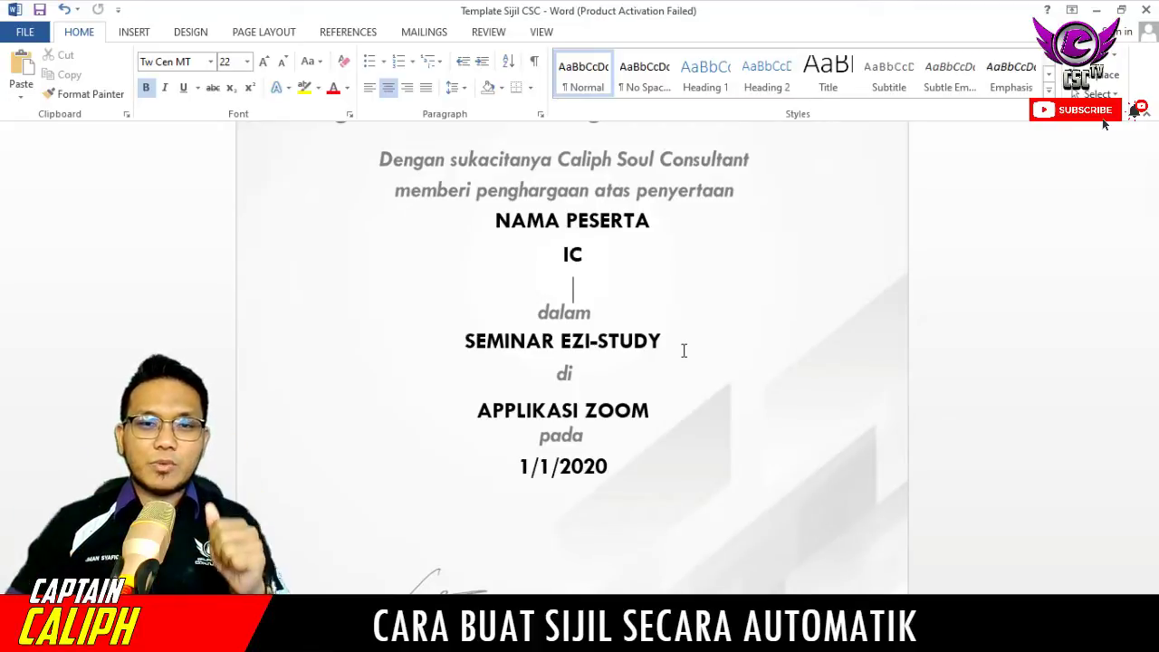
{"action": "left_click", "coordinate": [669, 341]}
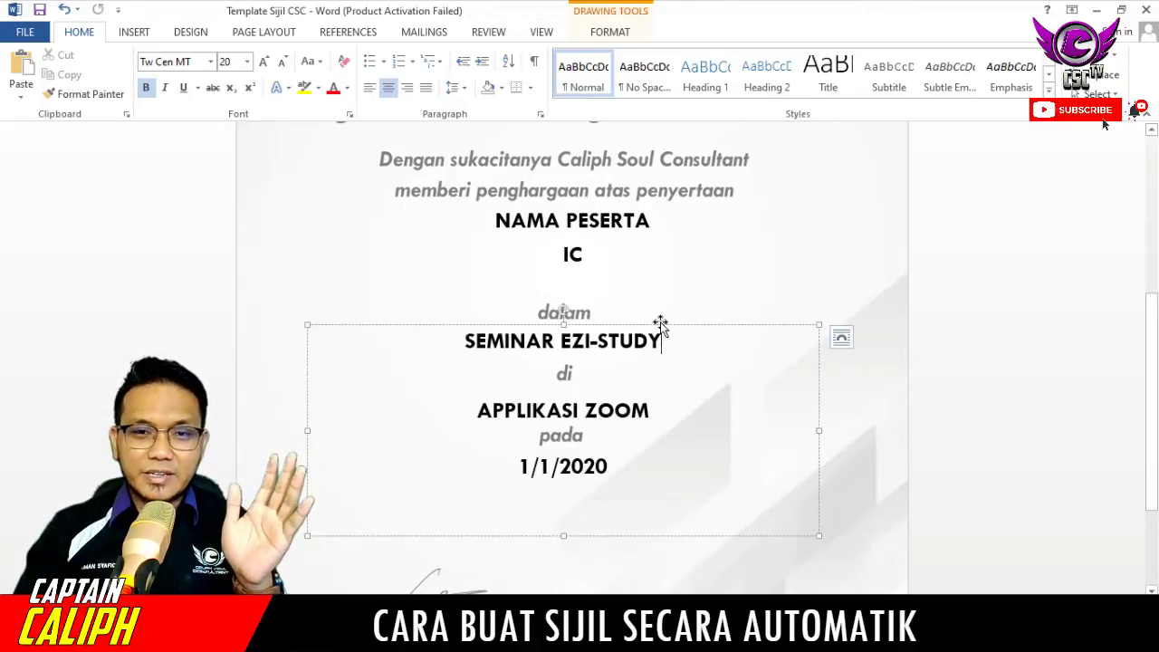
Delete the NAMA PESERTA and IC placeholder lines above the word dalam.
{"action": "left_click", "coordinate": [624, 227]}
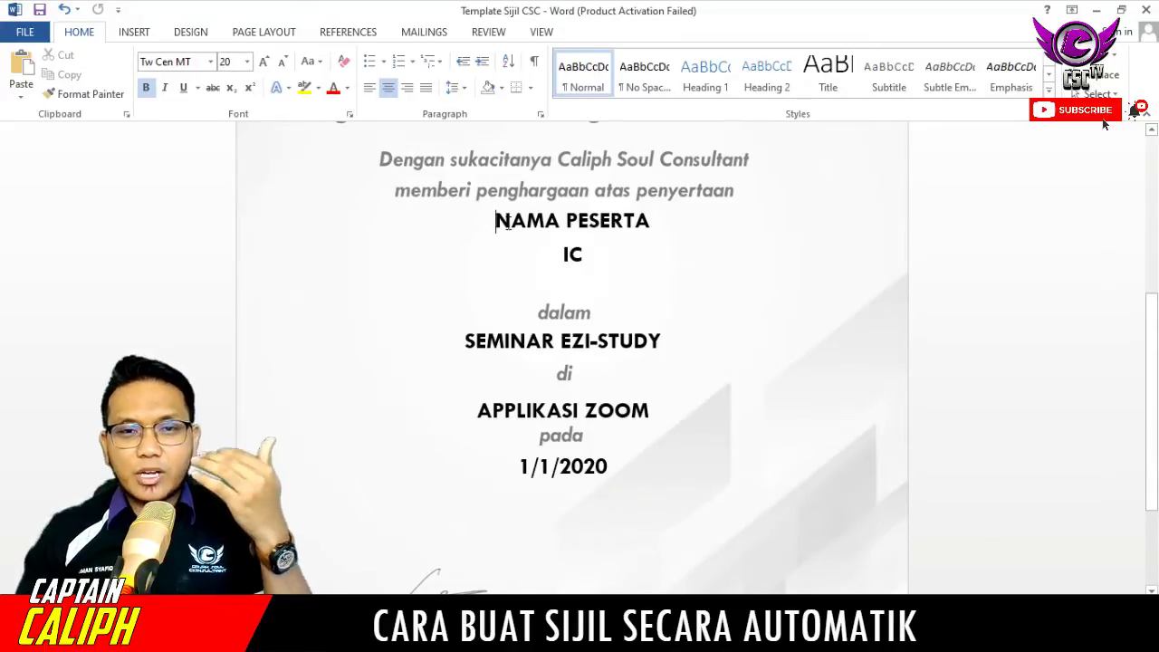
{"action": "double_click", "coordinate": [582, 225]}
{"action": "left_click", "coordinate": [592, 253]}
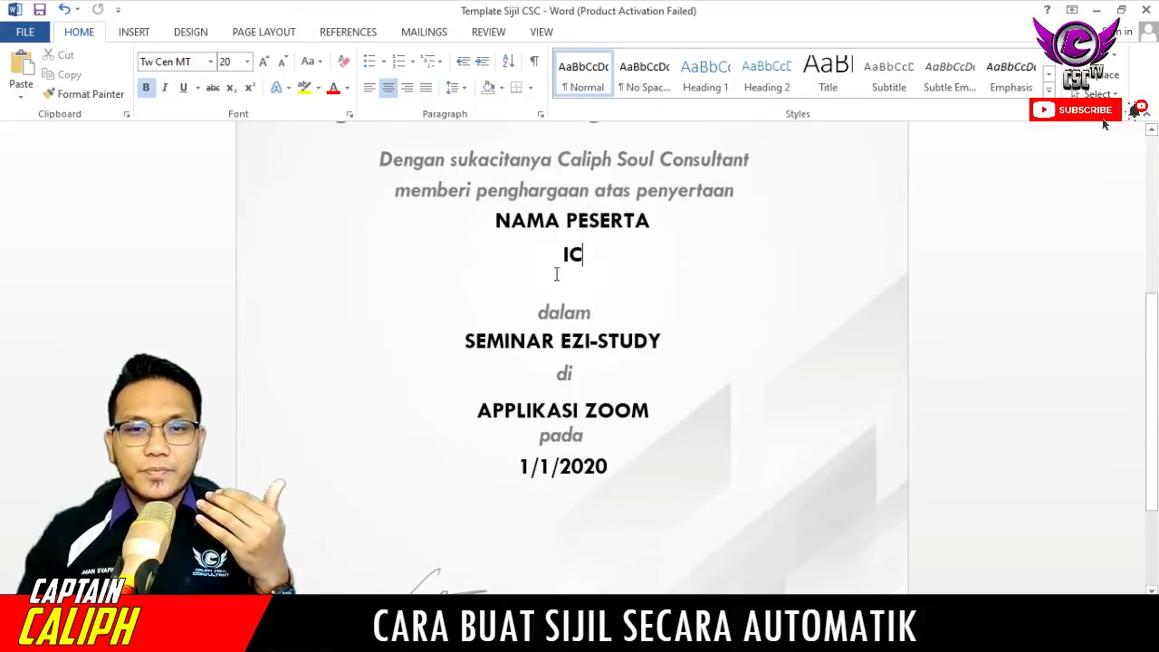
{"action": "left_click_drag", "start_coordinate": [496, 223], "coordinate": [602, 274]}
{"action": "key", "text": "Delete"}
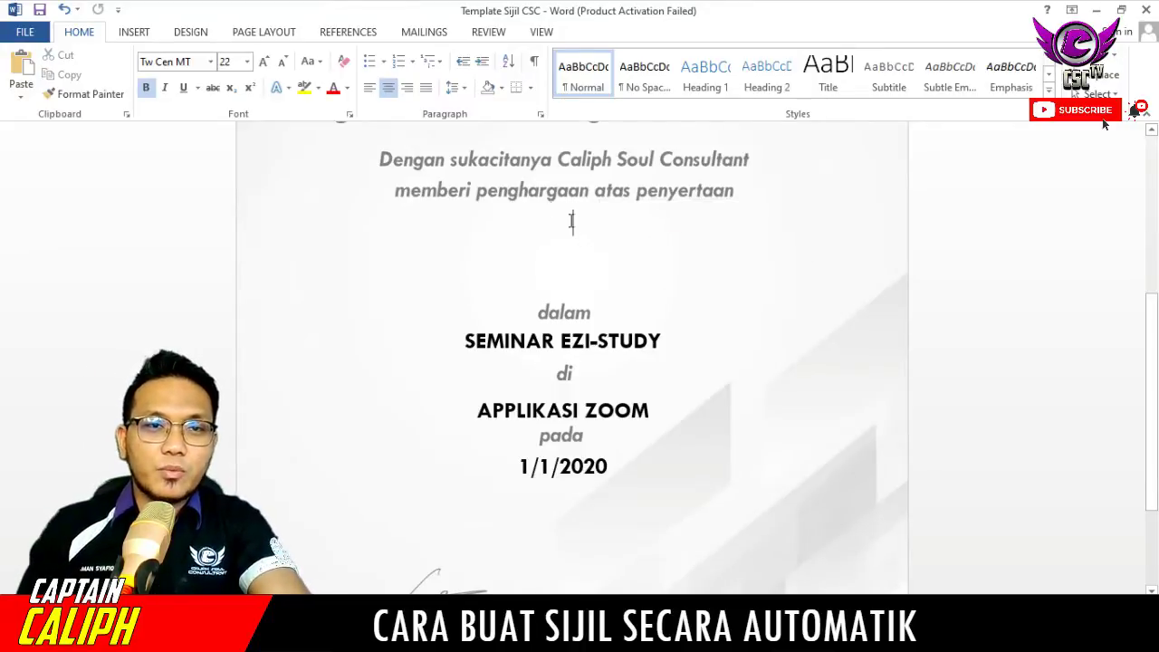
Insert a Simple Text Box in the cleared space above dalam, resize it to about 13.1 cm wide, and select its placeholder text.
{"action": "left_click", "coordinate": [135, 35]}
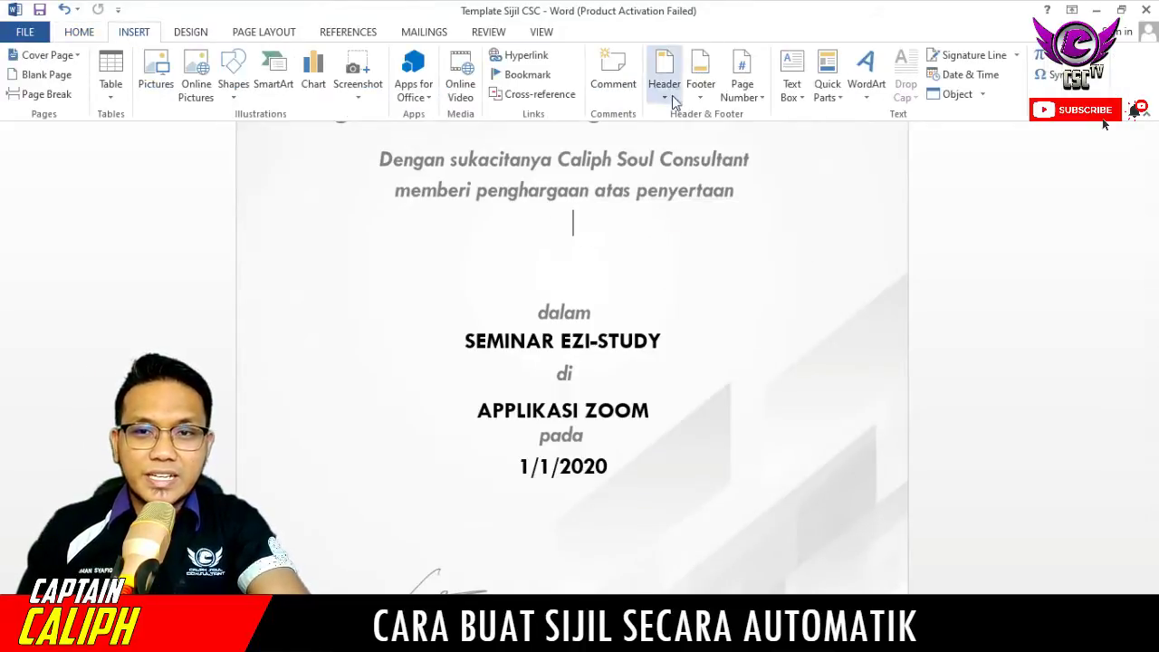
{"action": "left_click", "coordinate": [801, 84]}
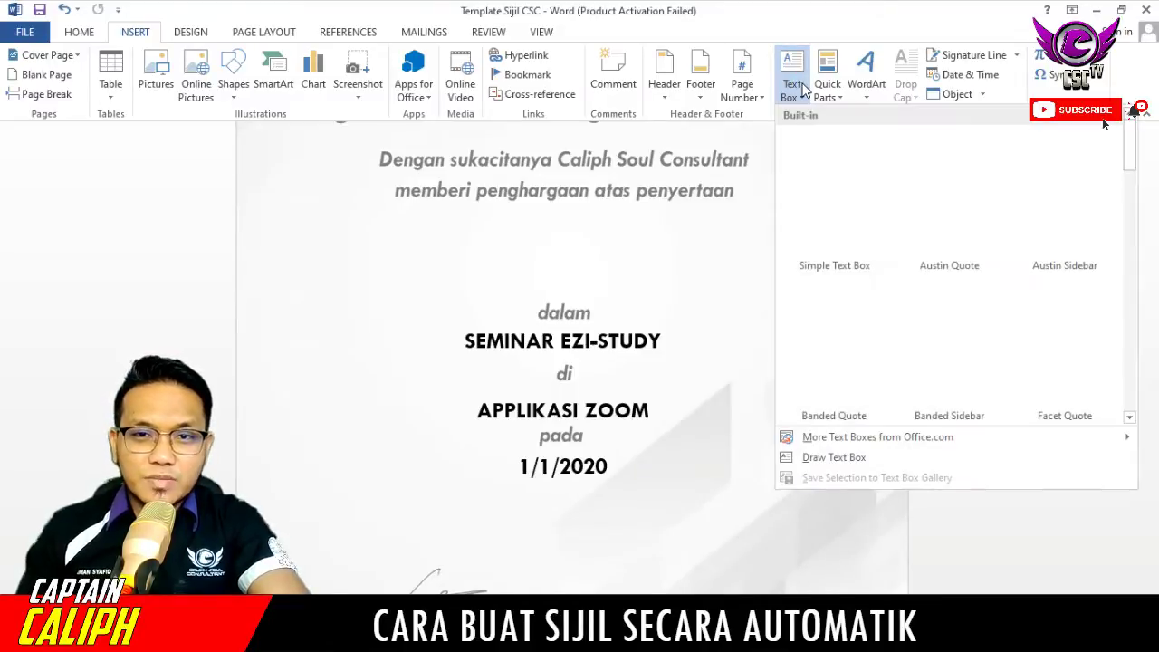
{"action": "left_click", "coordinate": [820, 153]}
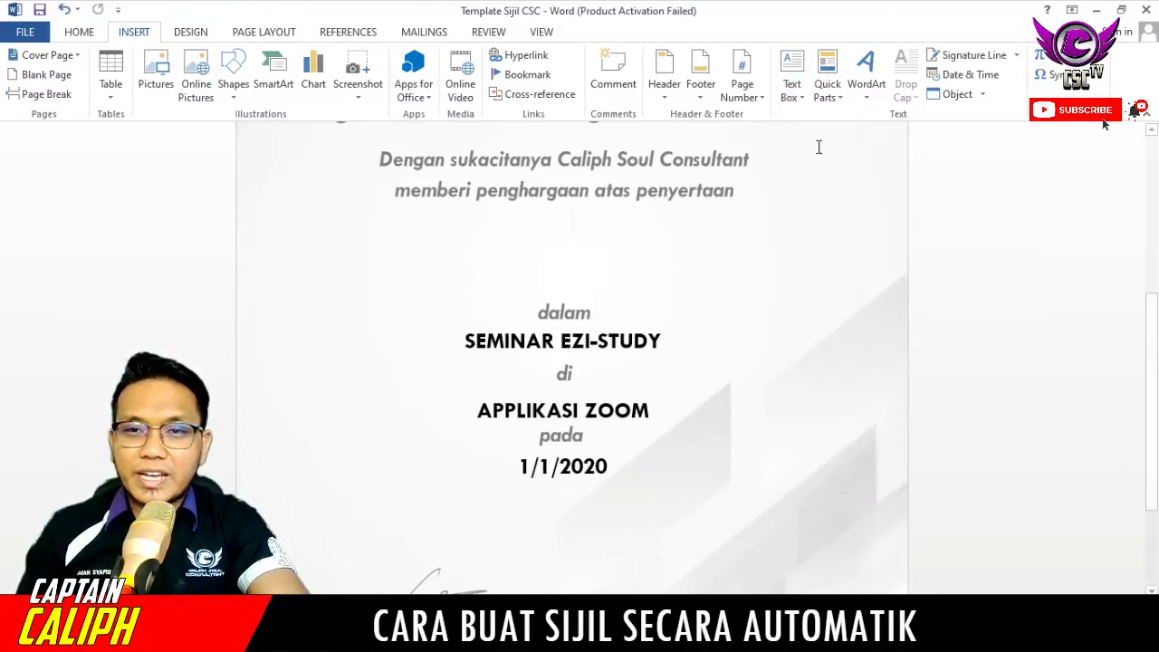
{"action": "left_click_drag", "start_coordinate": [676, 223], "coordinate": [781, 210]}
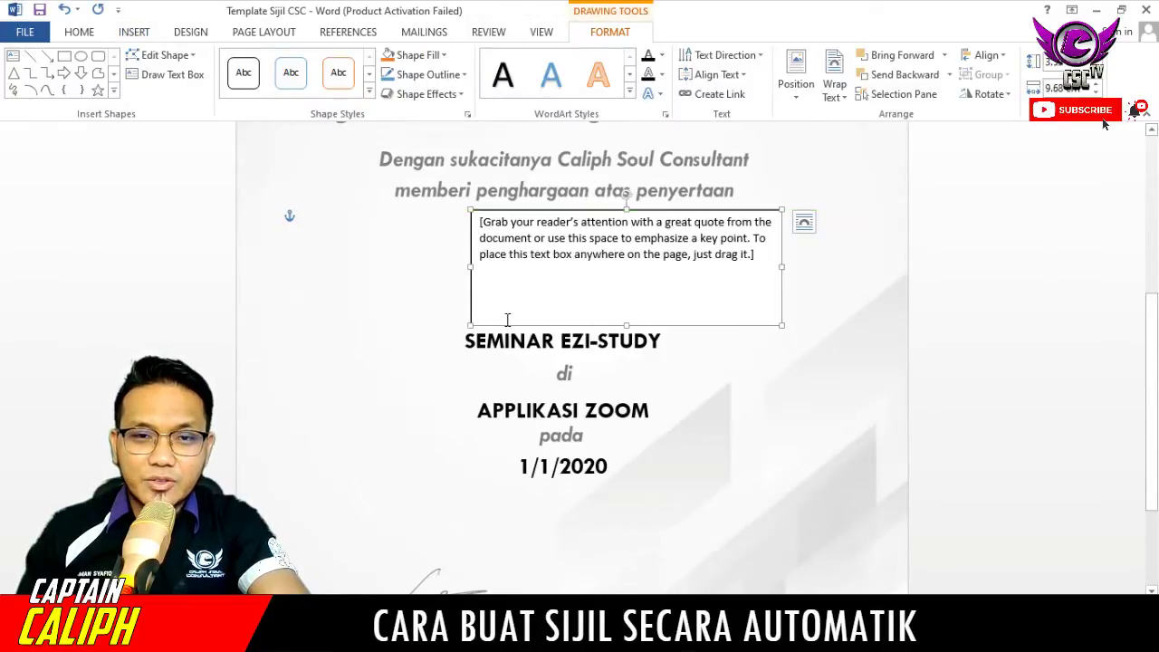
{"action": "left_click_drag", "start_coordinate": [471, 324], "coordinate": [359, 299]}
{"action": "left_click", "coordinate": [440, 261]}
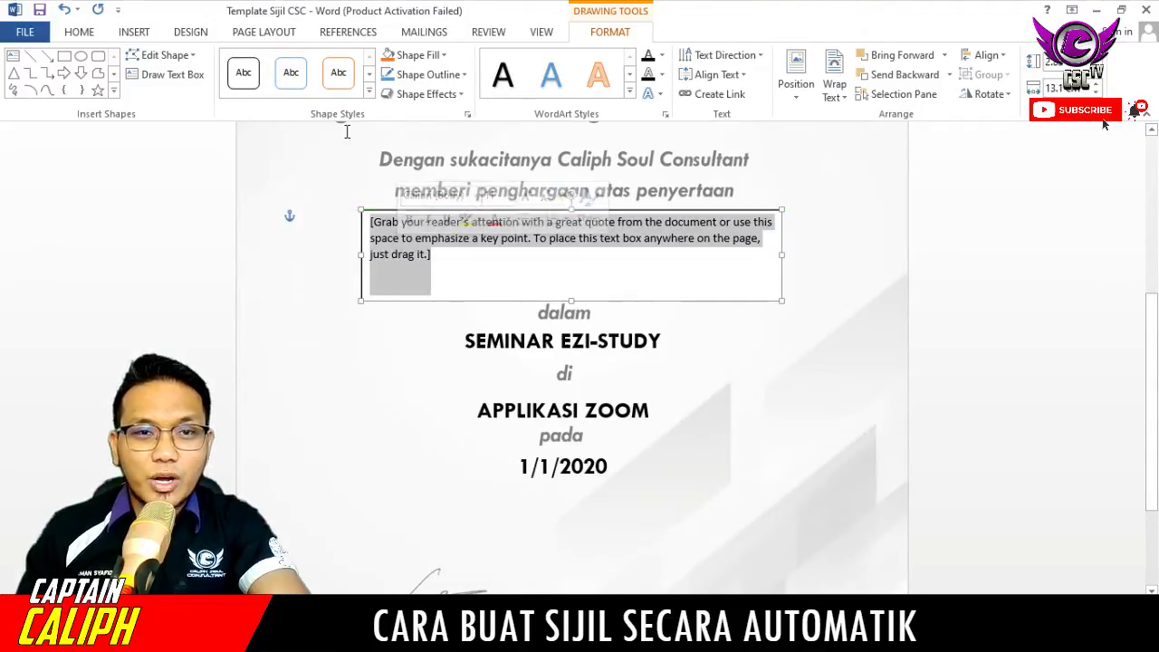
Delete the placeholder text in the new text box and give the box no fill and no outline.
{"action": "left_click", "coordinate": [86, 34]}
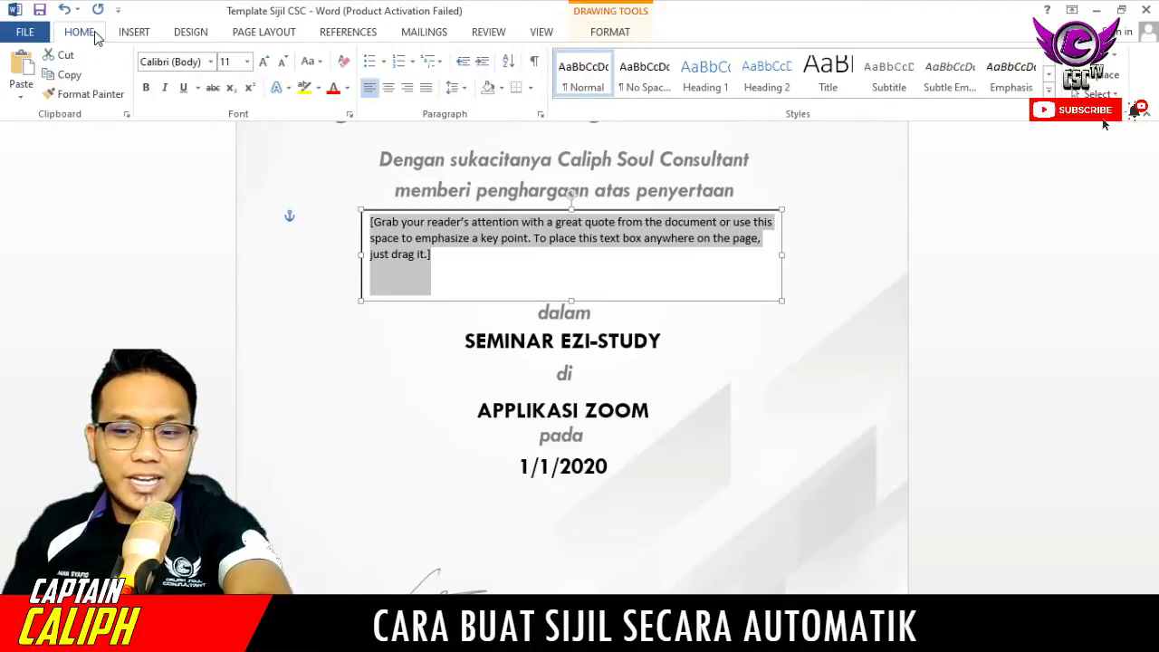
{"action": "key", "text": "Delete"}
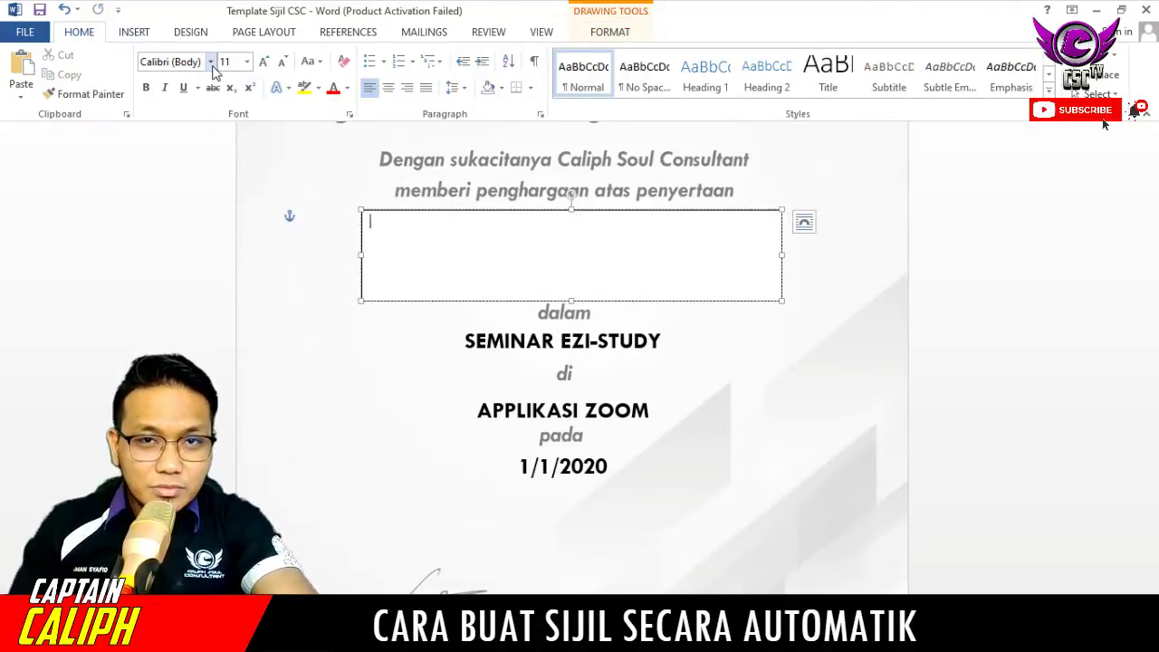
{"action": "left_click", "coordinate": [609, 33]}
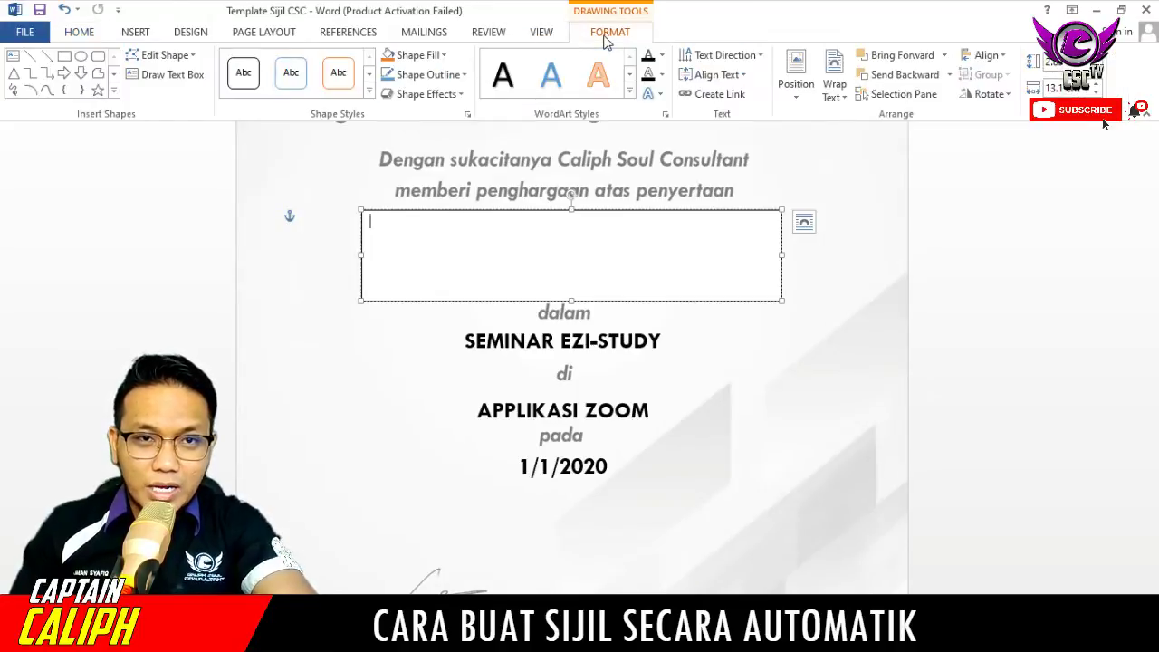
{"action": "left_click", "coordinate": [423, 58]}
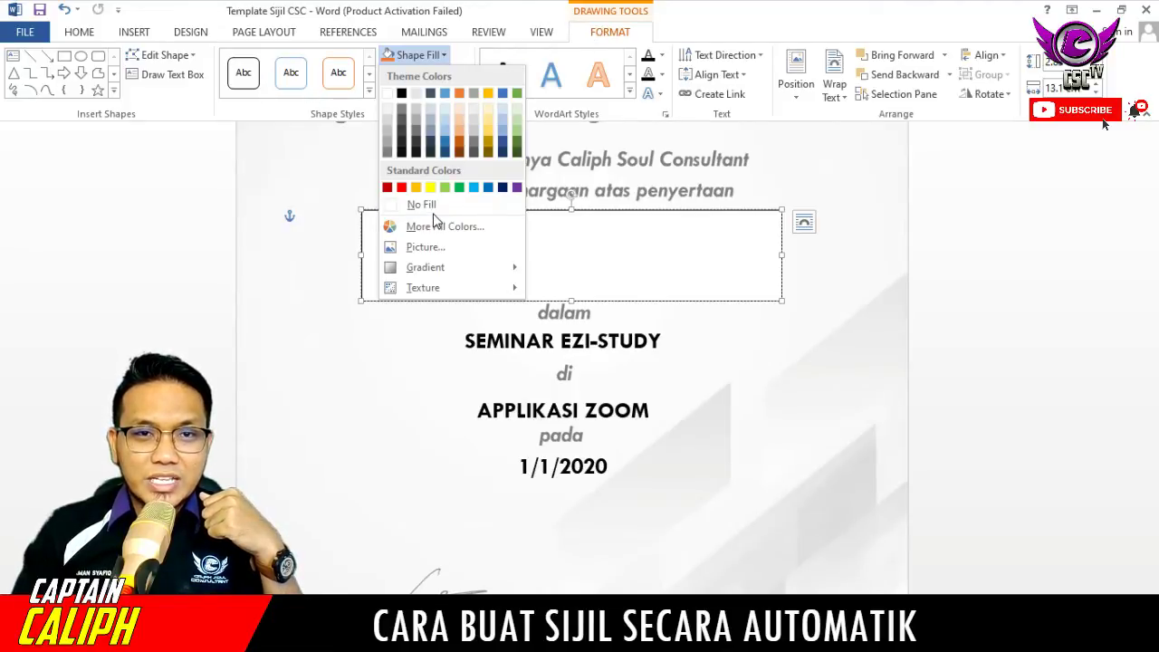
{"action": "left_click", "coordinate": [444, 55]}
{"action": "left_click", "coordinate": [444, 55]}
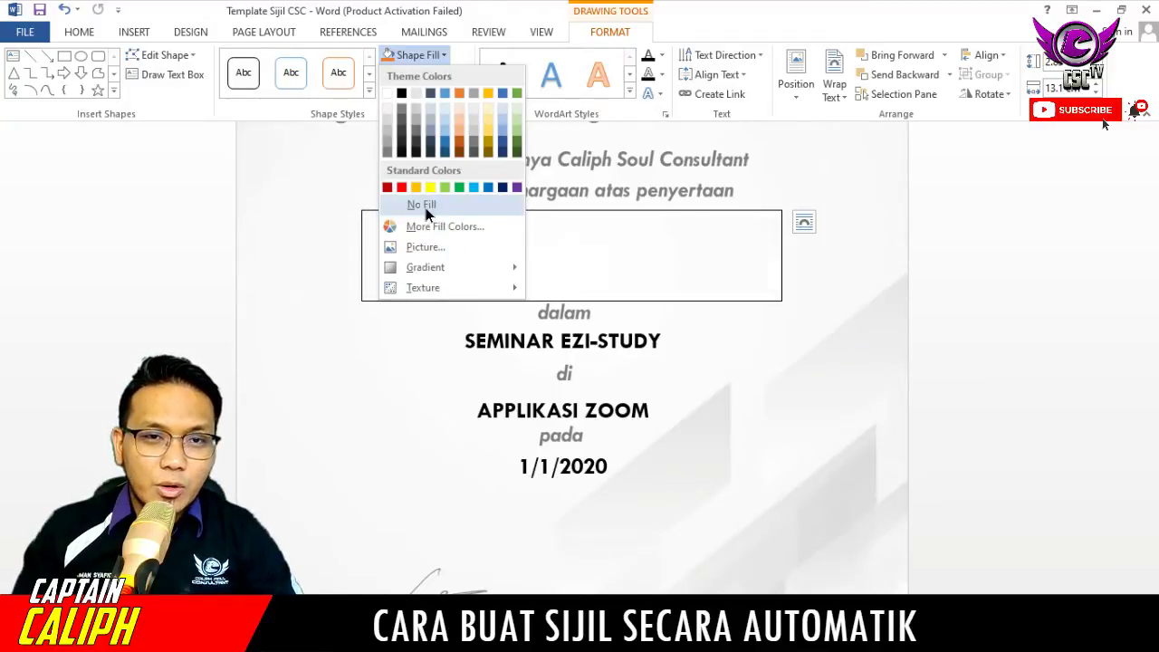
{"action": "left_click", "coordinate": [426, 207]}
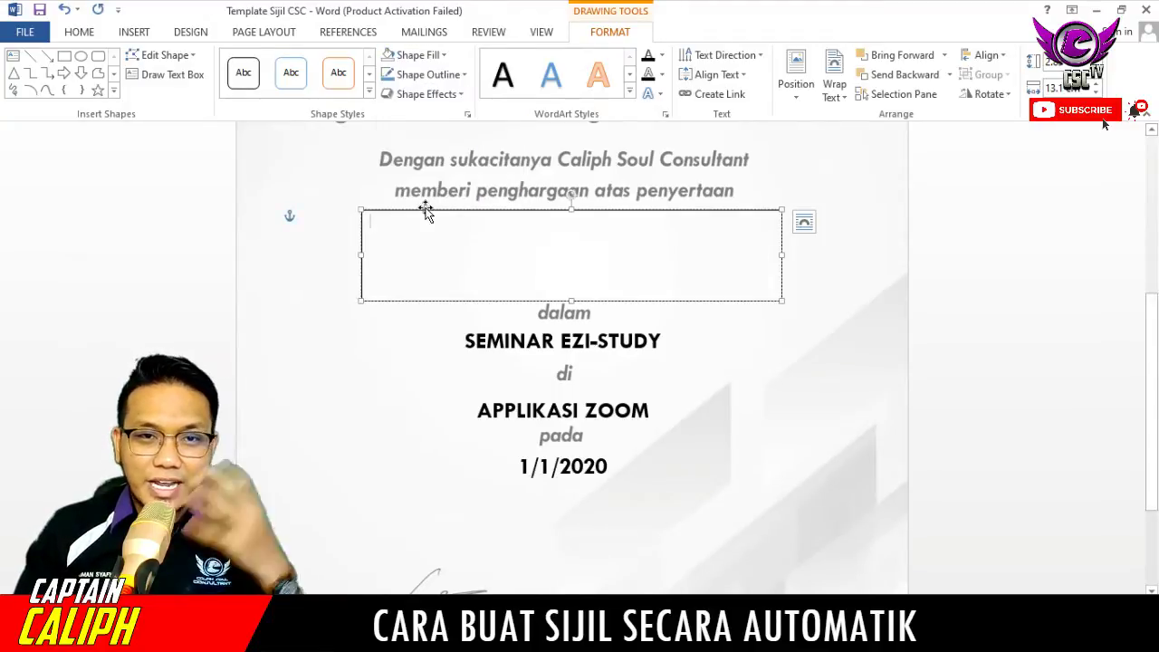
{"action": "left_click", "coordinate": [446, 82]}
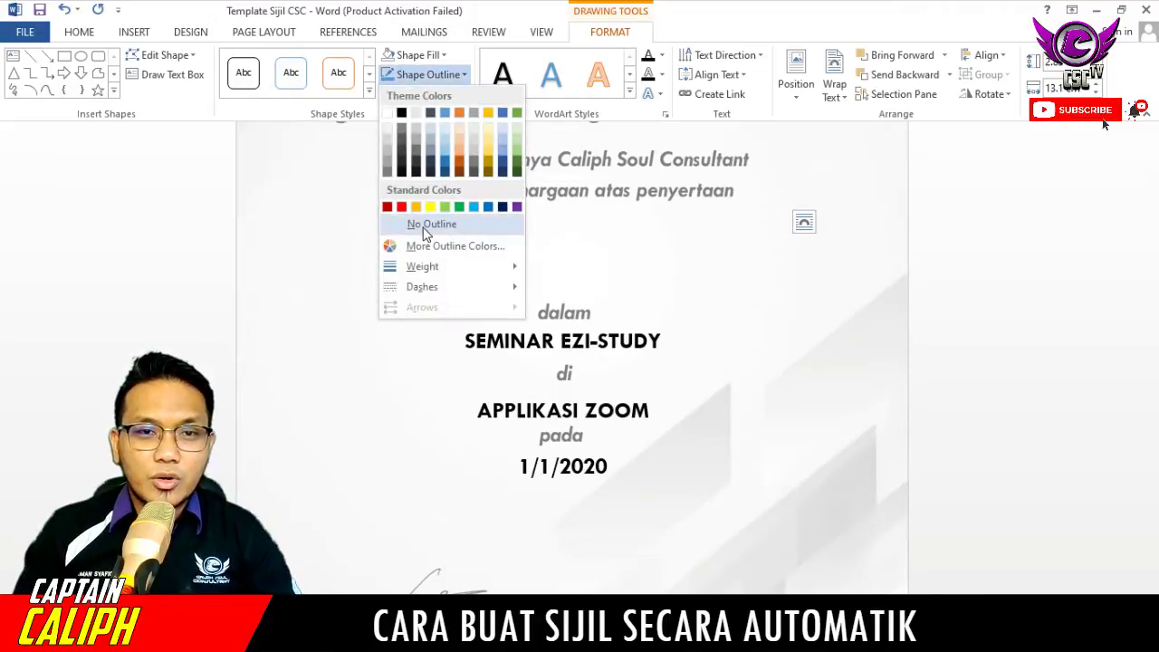
{"action": "left_click", "coordinate": [423, 228]}
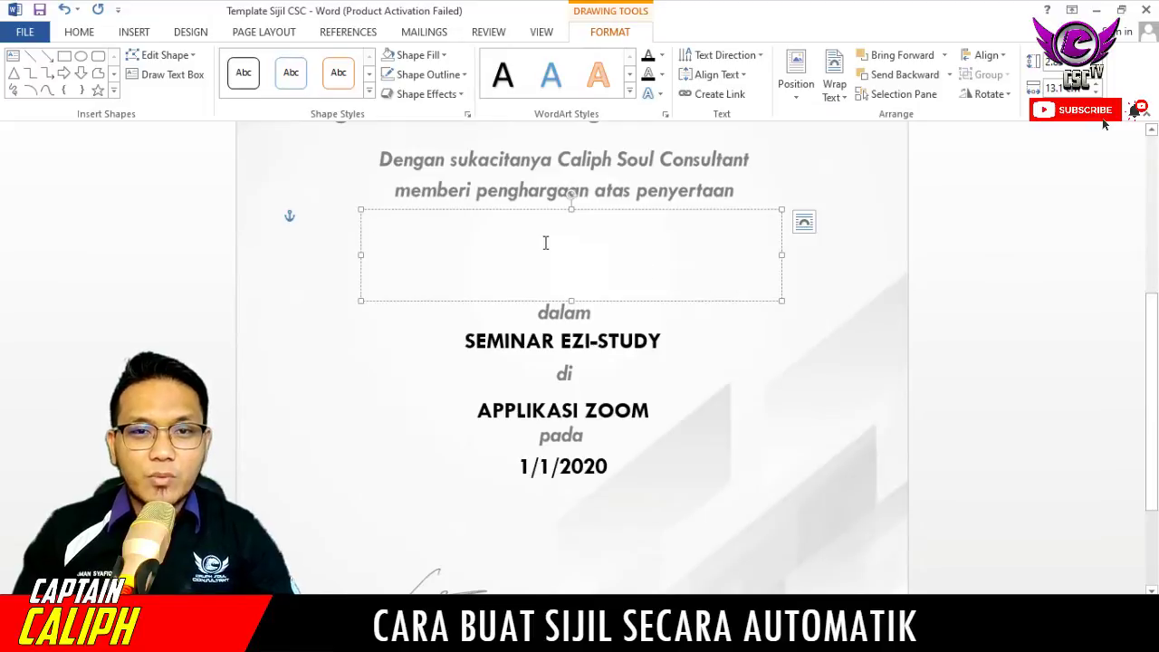
Centre the empty text box's paragraph and set its font to Tw Cen MT, size 22.
{"action": "left_click", "coordinate": [79, 32]}
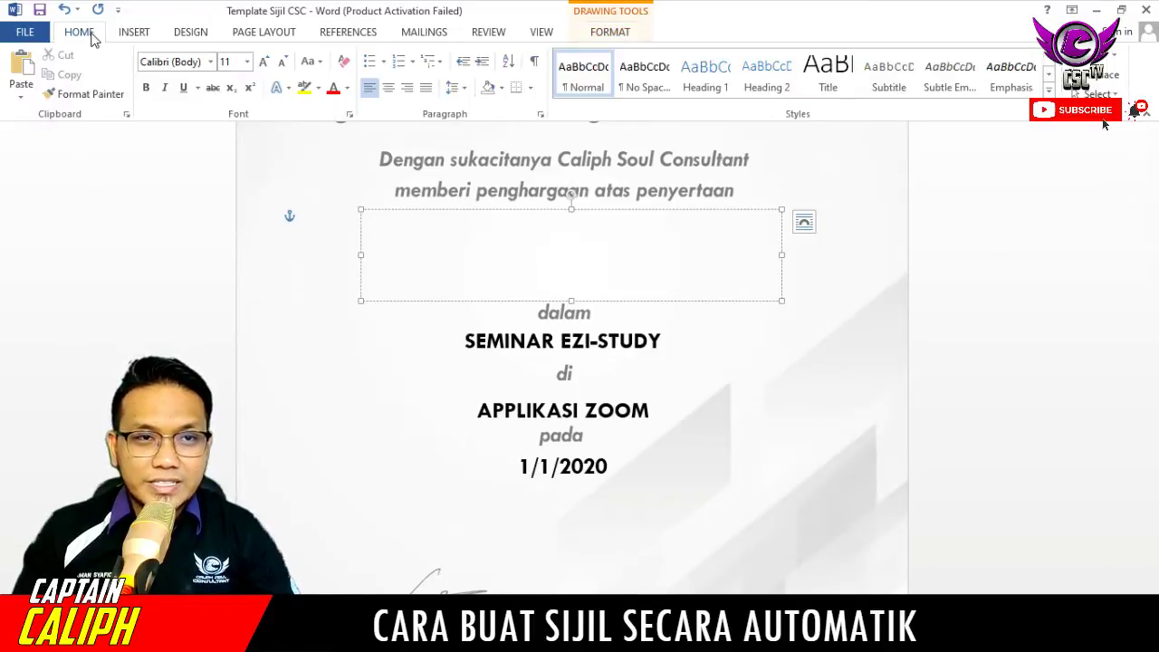
{"action": "left_click", "coordinate": [388, 91]}
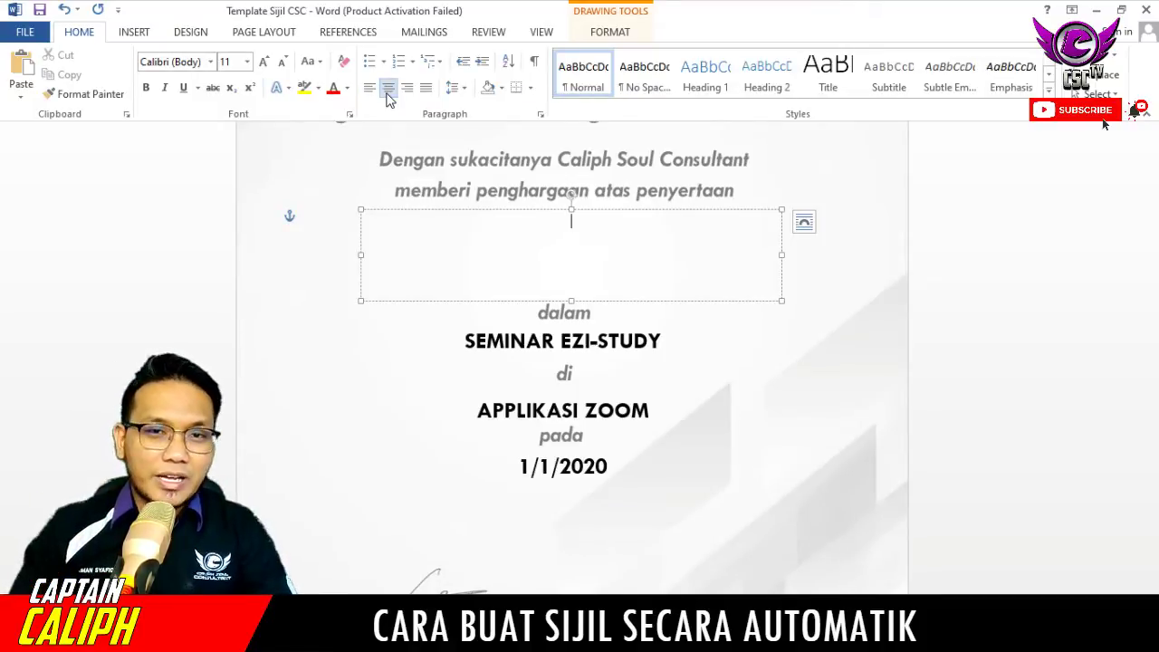
{"action": "left_click", "coordinate": [212, 62]}
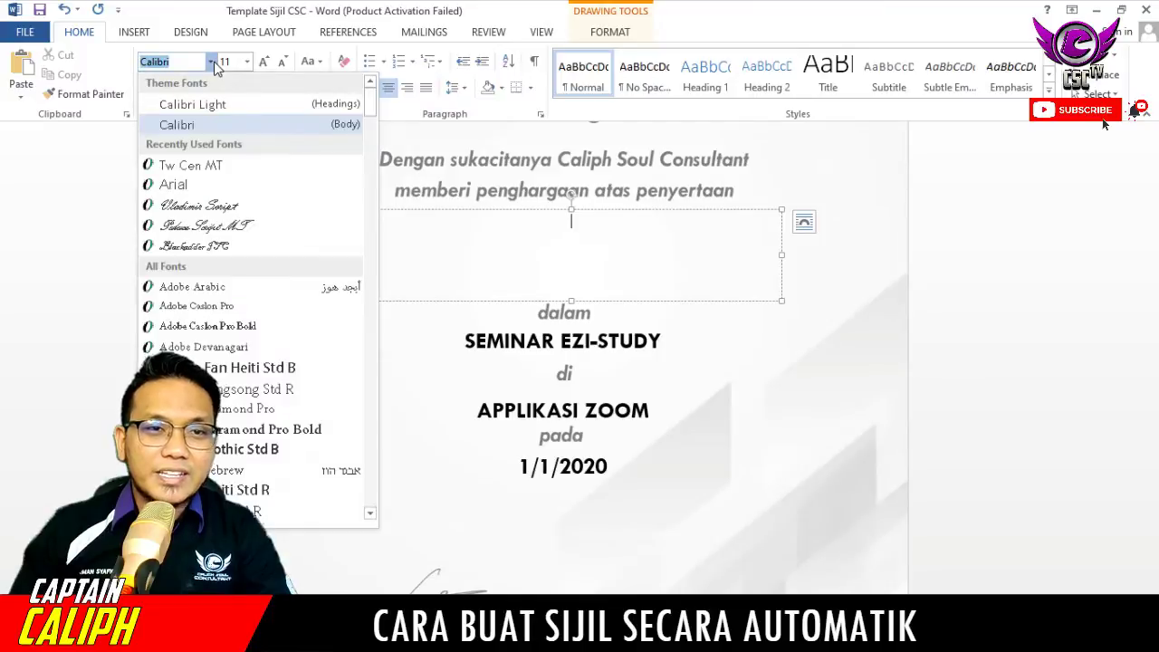
{"action": "left_click", "coordinate": [216, 171]}
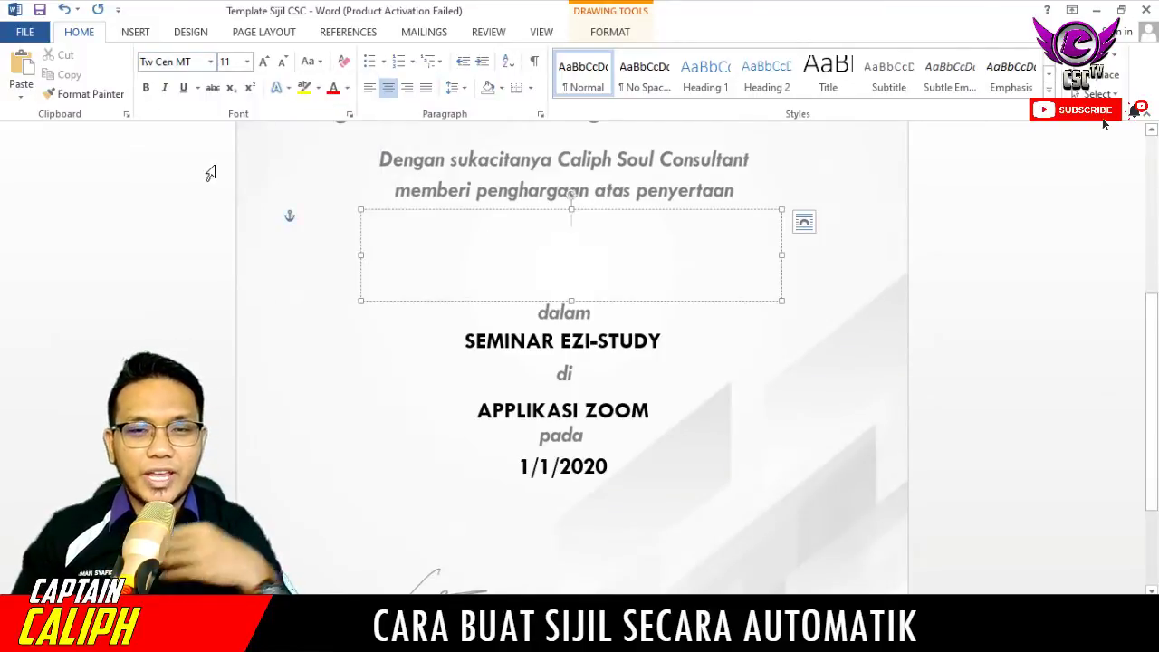
{"action": "left_click", "coordinate": [263, 61]}
{"action": "left_click", "coordinate": [263, 61]}
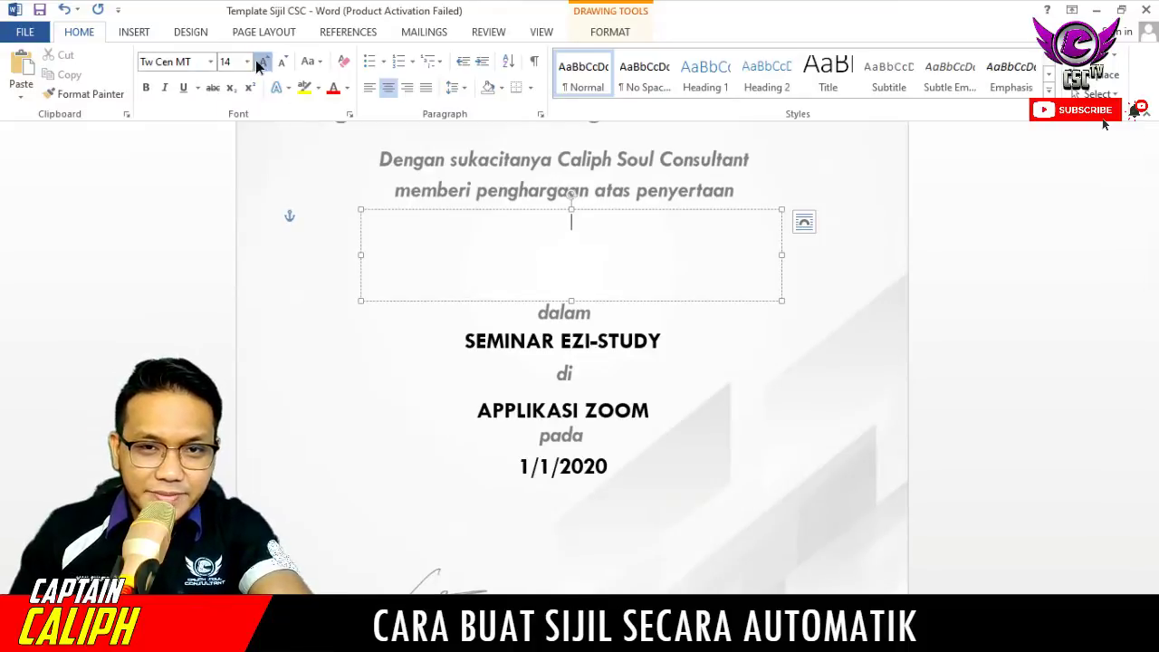
{"action": "left_click", "coordinate": [263, 61]}
{"action": "left_click", "coordinate": [263, 62]}
{"action": "left_click", "coordinate": [261, 62]}
{"action": "left_click", "coordinate": [261, 61]}
Enter NAMA and NO.IC on two separate lines in the text box and make both lines bold.
{"action": "type", "text": "NAMA"}
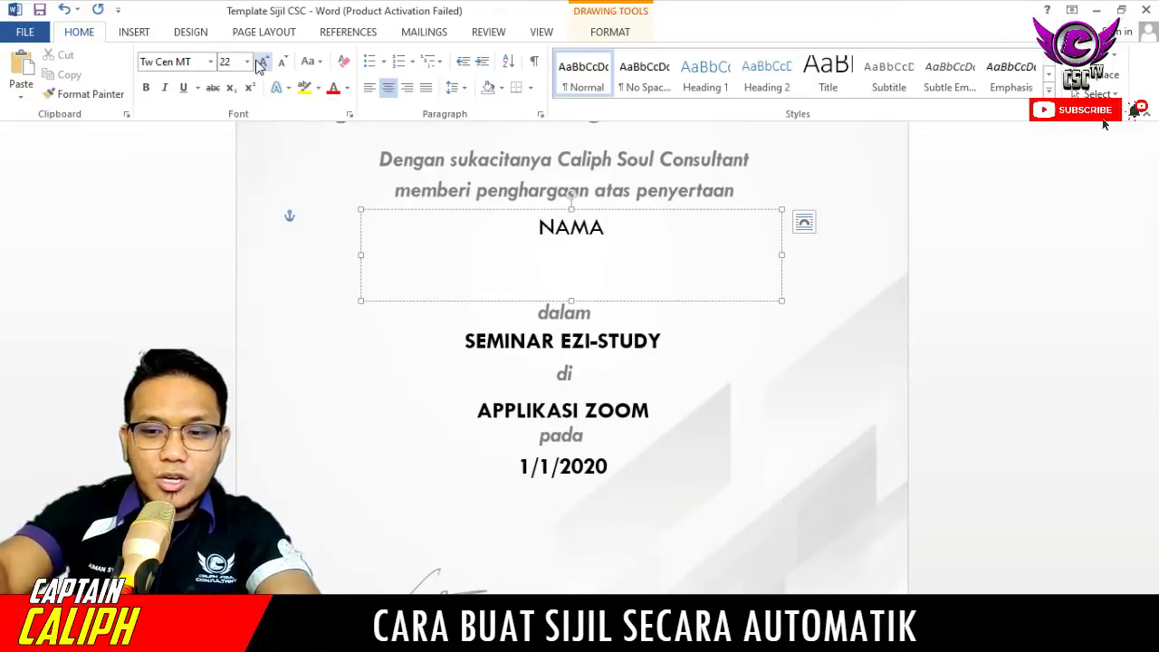
{"action": "key", "text": "Return"}
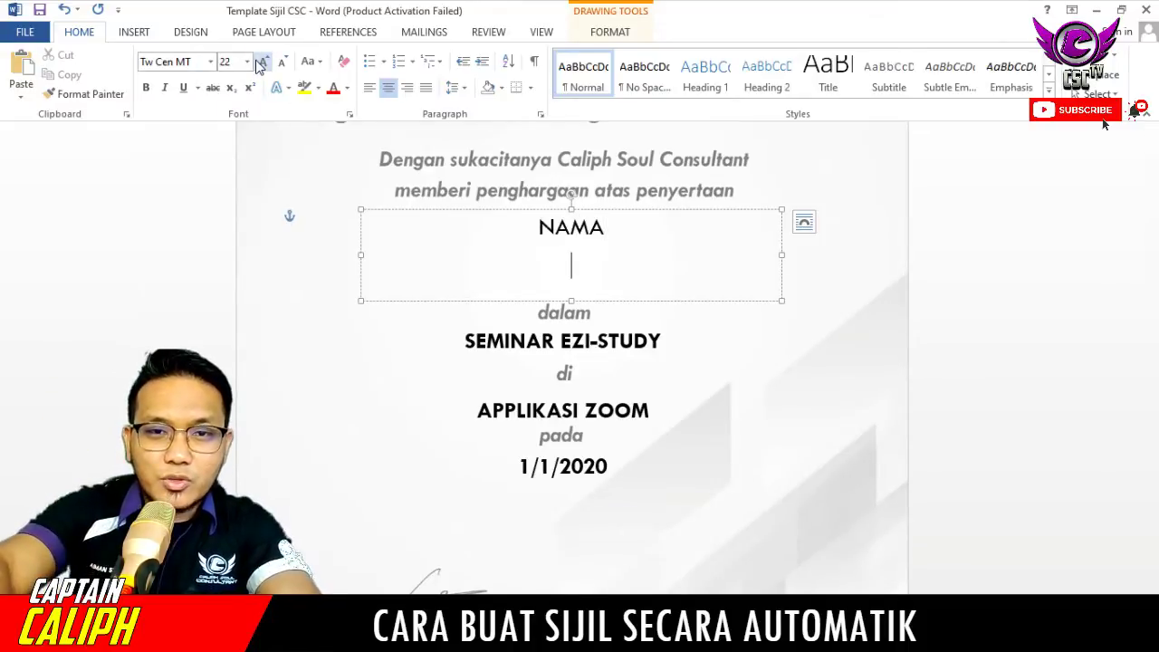
{"action": "type", "text": "NO"}
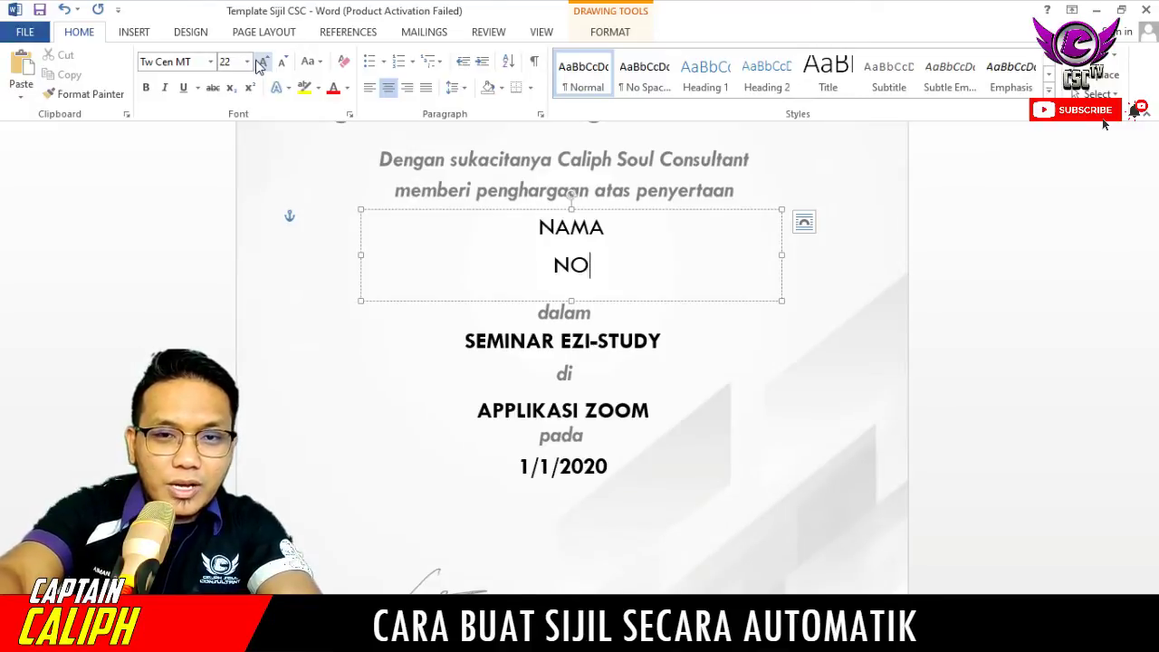
{"action": "type", "text": ".IC"}
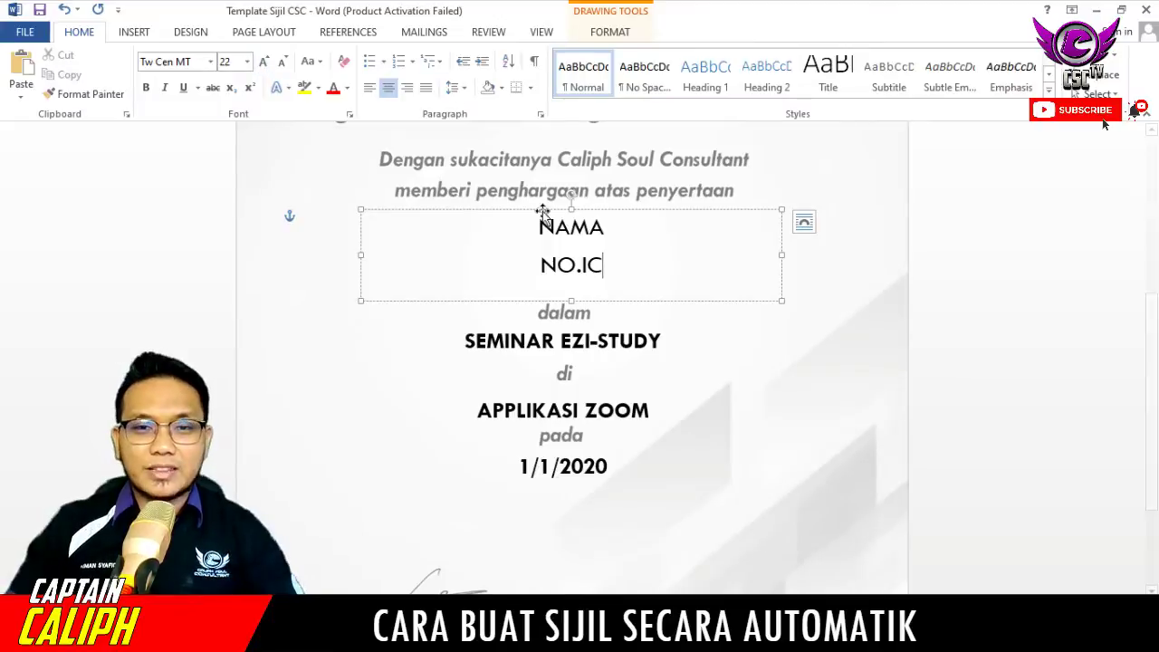
{"action": "left_click_drag", "start_coordinate": [611, 253], "coordinate": [541, 222]}
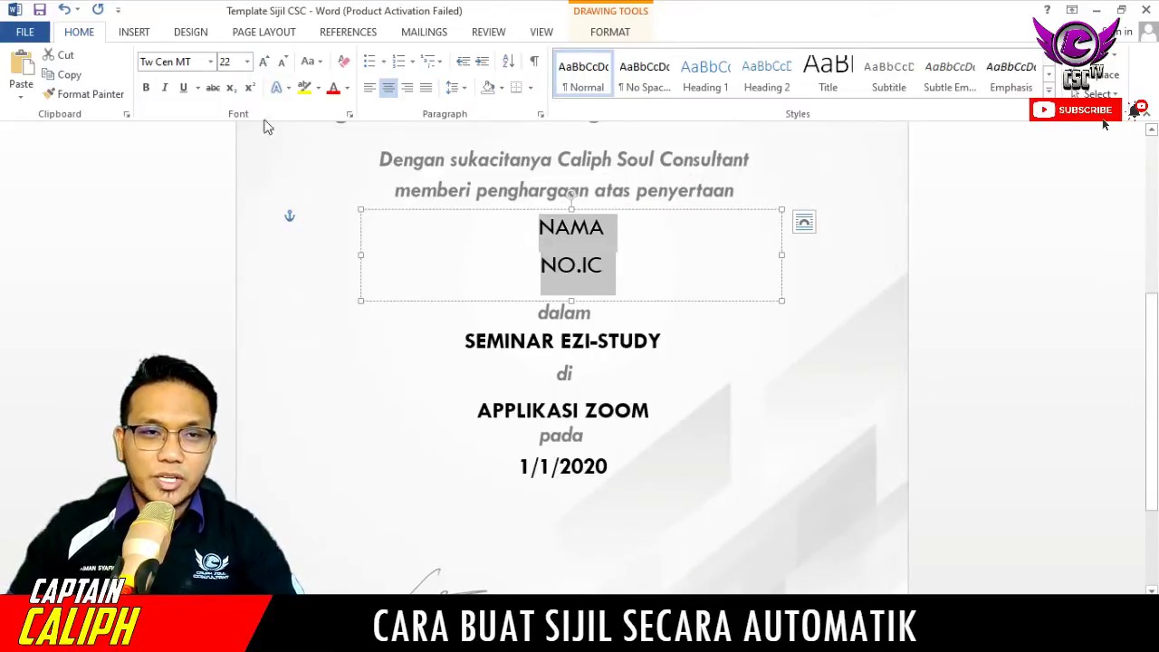
{"action": "left_click", "coordinate": [148, 91]}
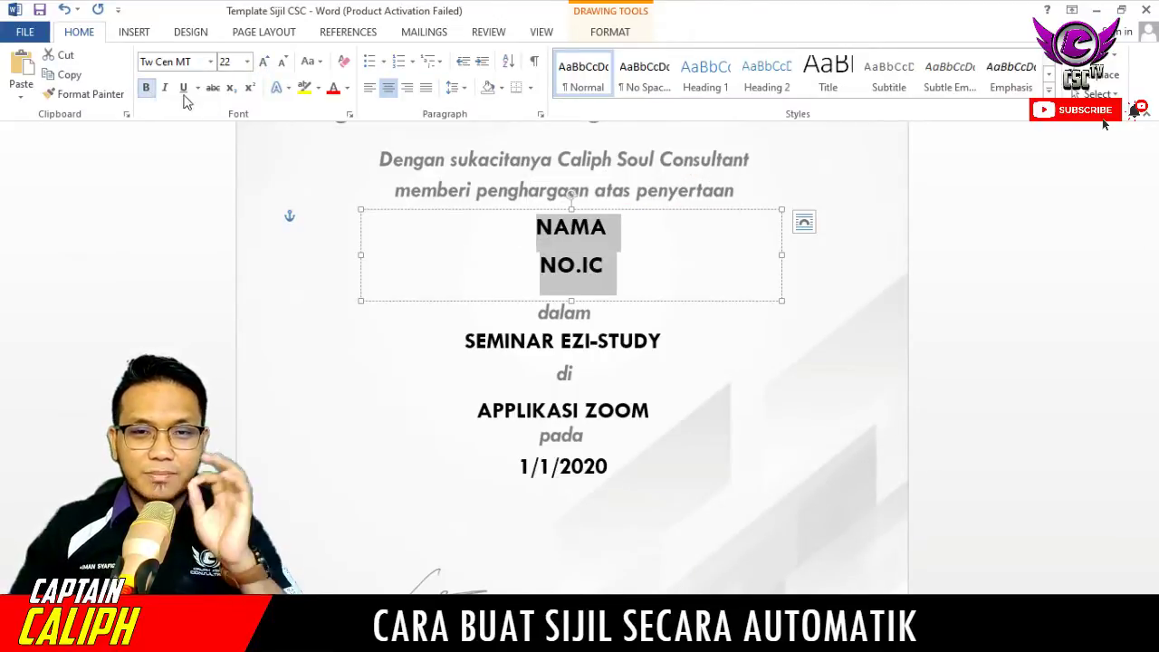
{"action": "left_click", "coordinate": [725, 327]}
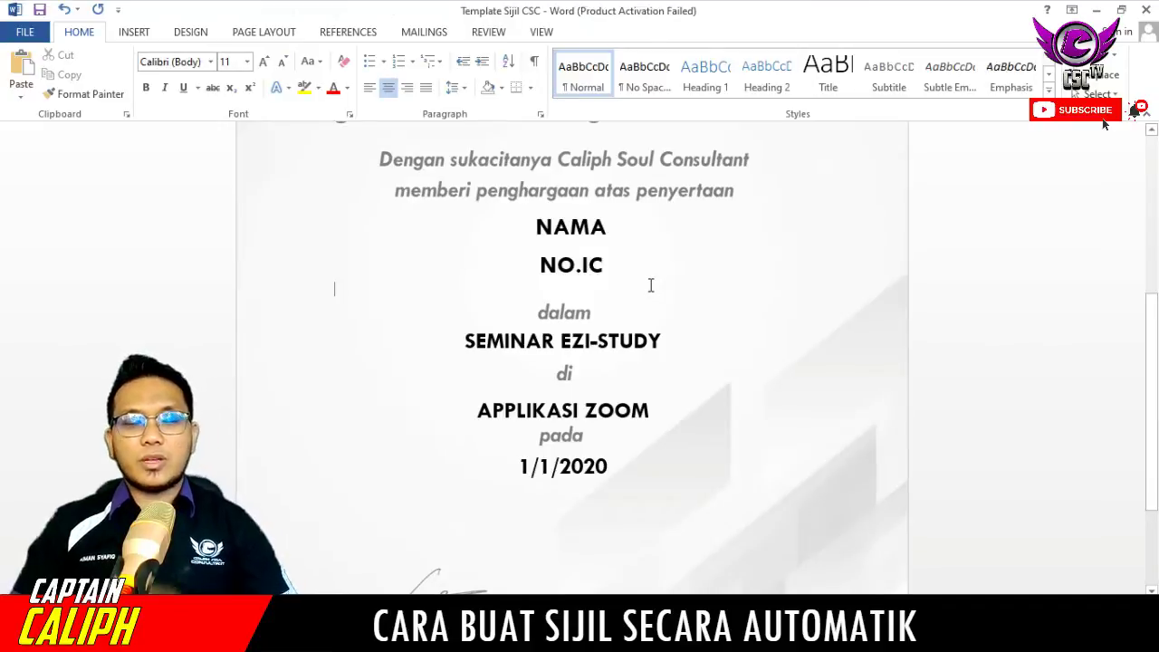
Widen the NAMA and NO.IC text box on both sides and shift it slightly so its lines centre above dalam.
{"action": "left_click", "coordinate": [538, 237]}
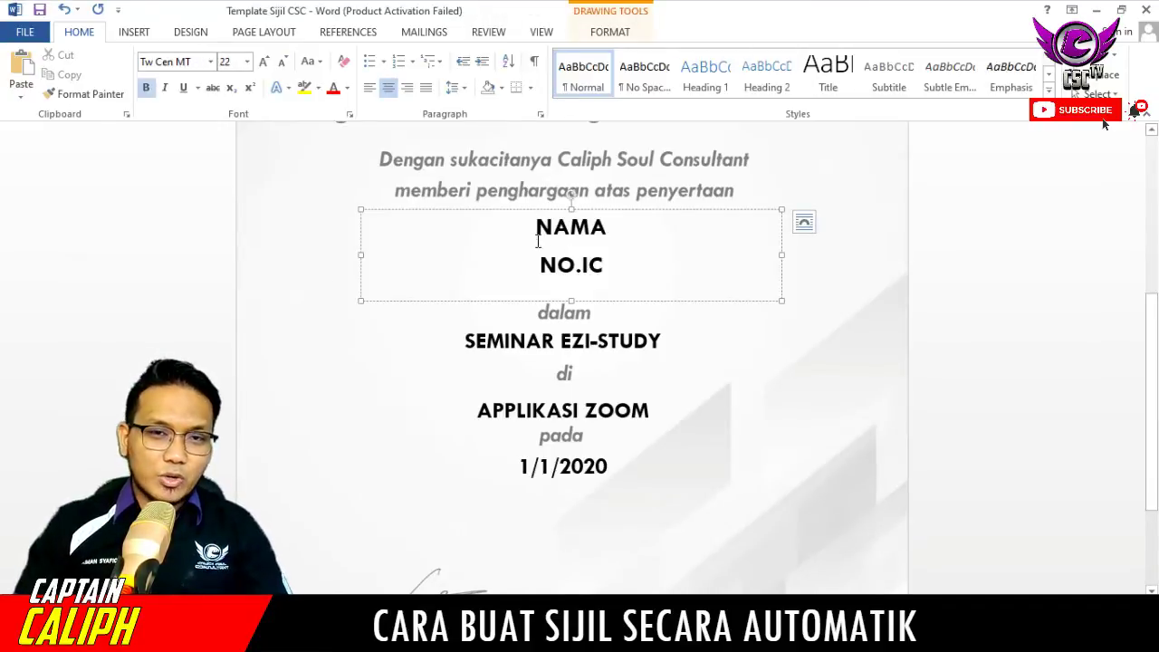
{"action": "left_click", "coordinate": [781, 254]}
{"action": "left_click_drag", "start_coordinate": [781, 254], "coordinate": [870, 254]}
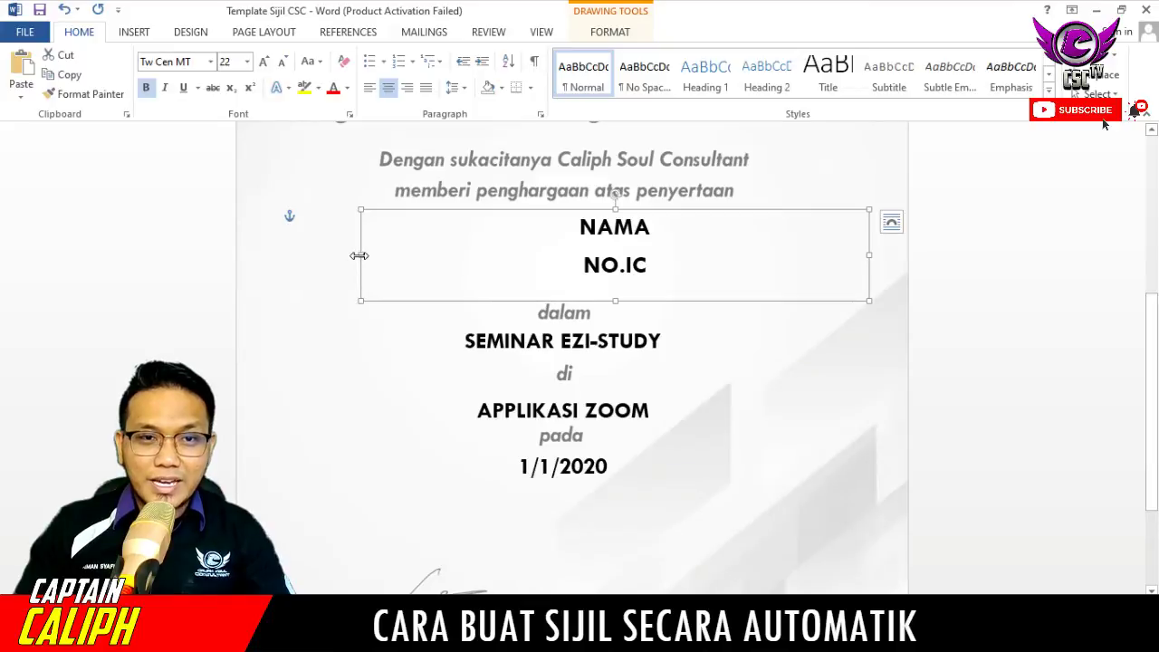
{"action": "left_click_drag", "start_coordinate": [359, 255], "coordinate": [277, 255]}
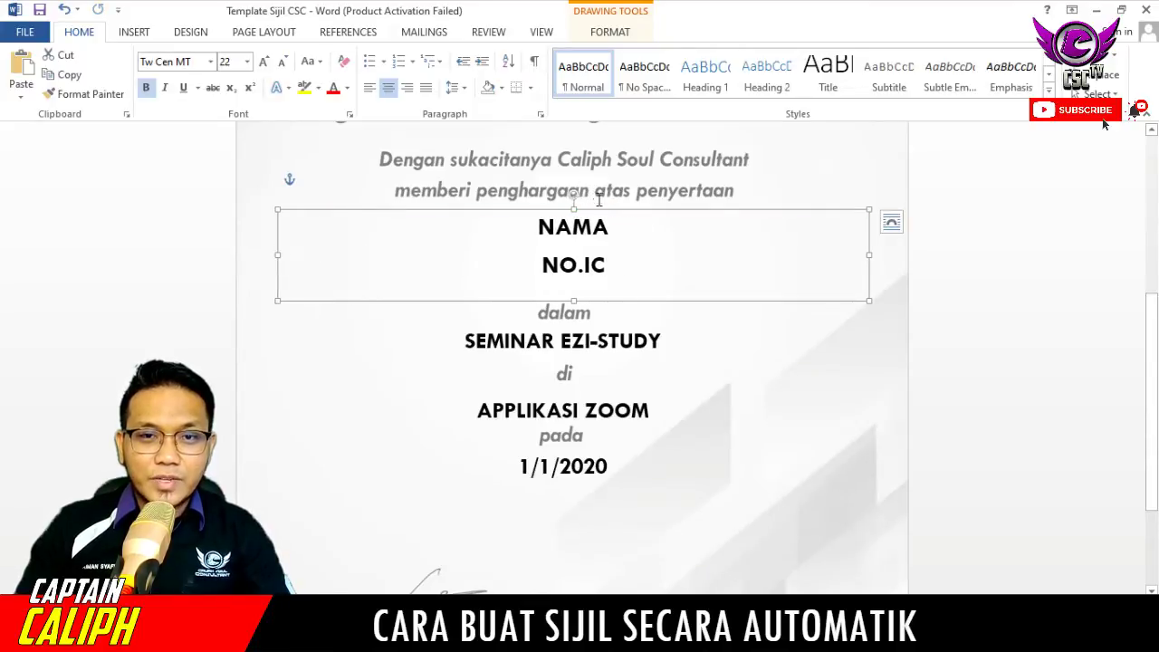
{"action": "mouse_move", "coordinate": [612, 209]}
{"action": "left_mouse_down"}
{"action": "mouse_move", "coordinate": [585, 210]}
{"action": "mouse_move", "coordinate": [598, 211]}
{"action": "left_mouse_up"}
{"action": "left_click", "coordinate": [781, 170]}
{"action": "left_click", "coordinate": [600, 243]}
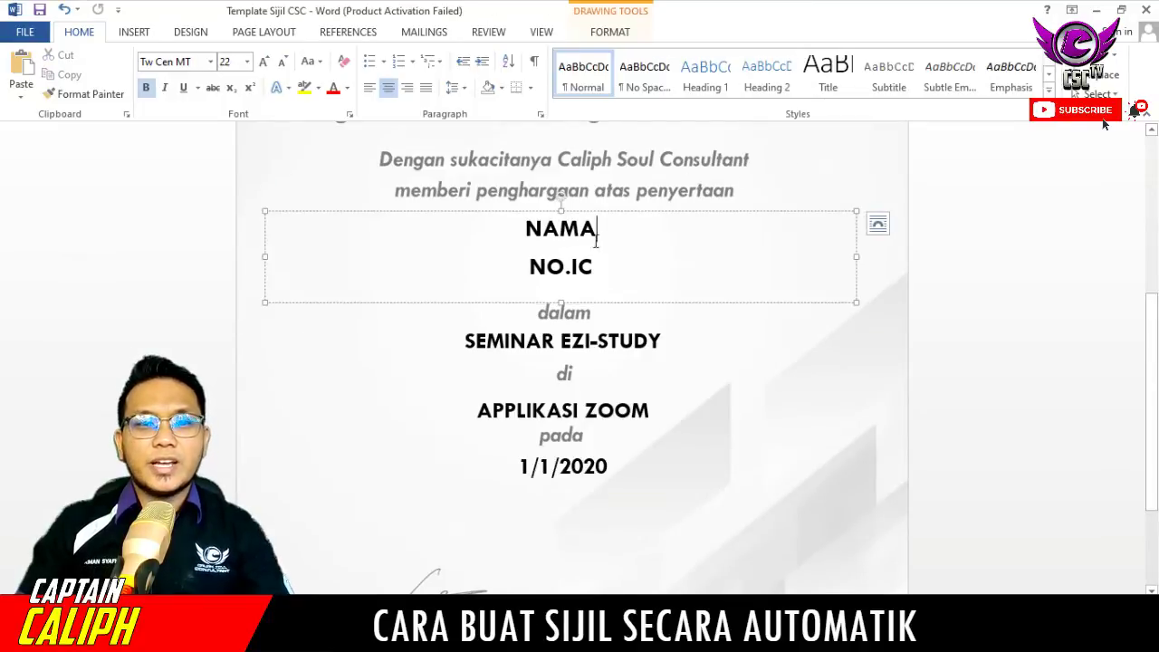
Start the Step-by-Step Mail Merge Wizard for Letters, use the current document, and advance to recipient selection.
{"action": "left_click", "coordinate": [527, 232]}
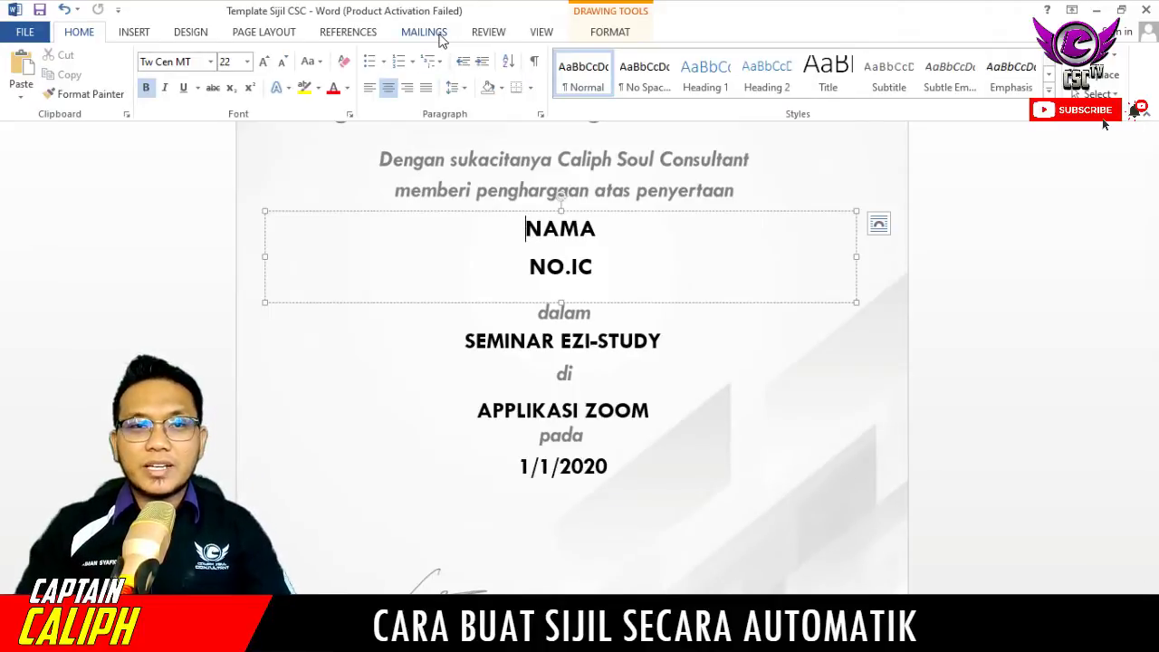
{"action": "left_click", "coordinate": [439, 38]}
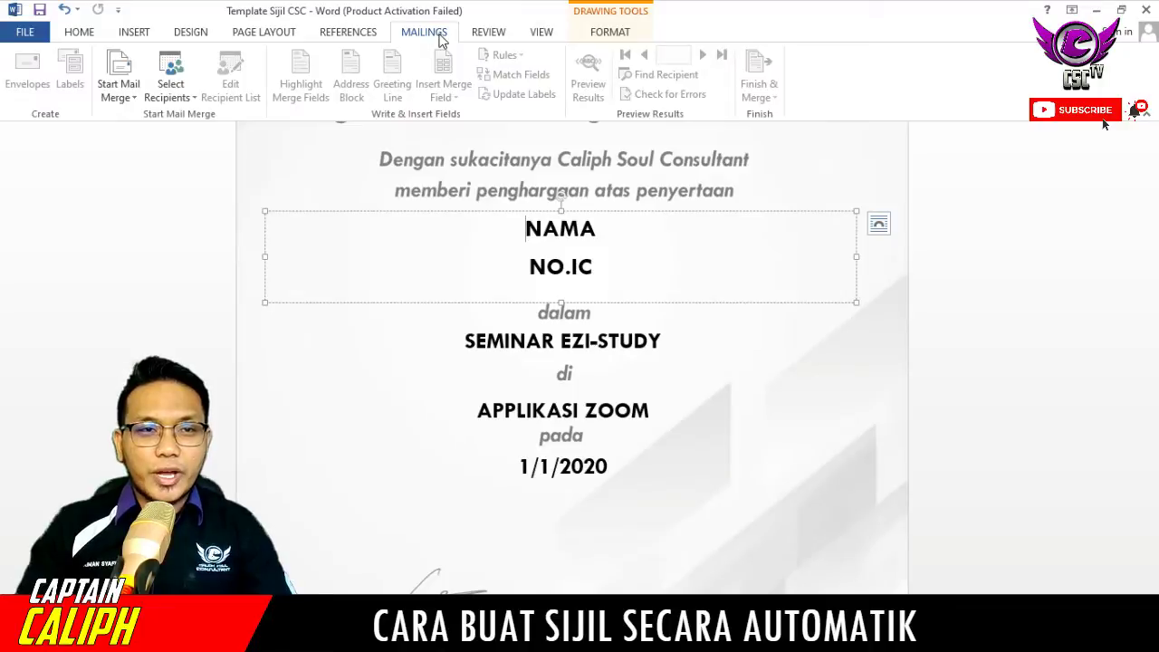
{"action": "left_click", "coordinate": [123, 98]}
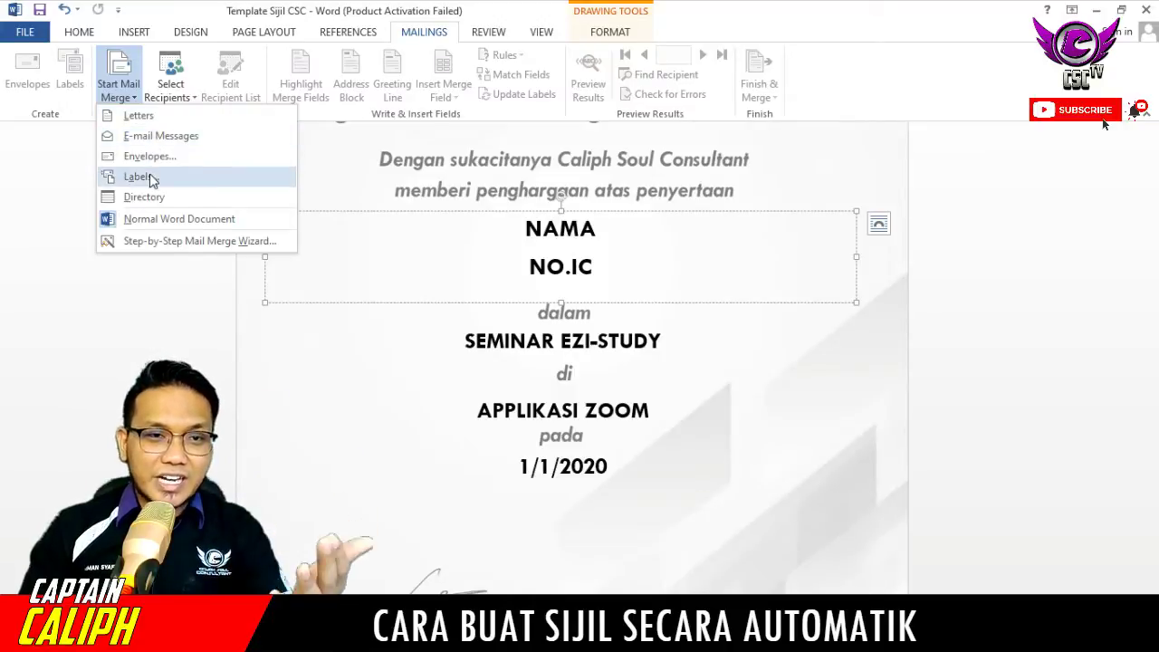
{"action": "left_click", "coordinate": [160, 243]}
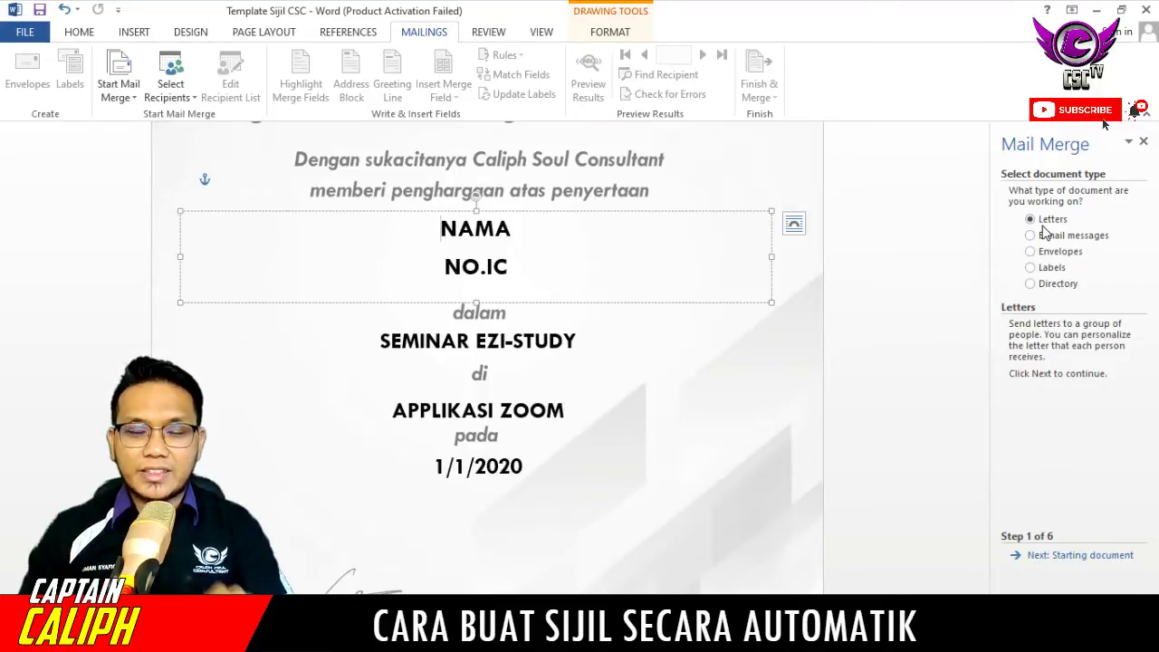
{"action": "left_click", "coordinate": [1082, 556]}
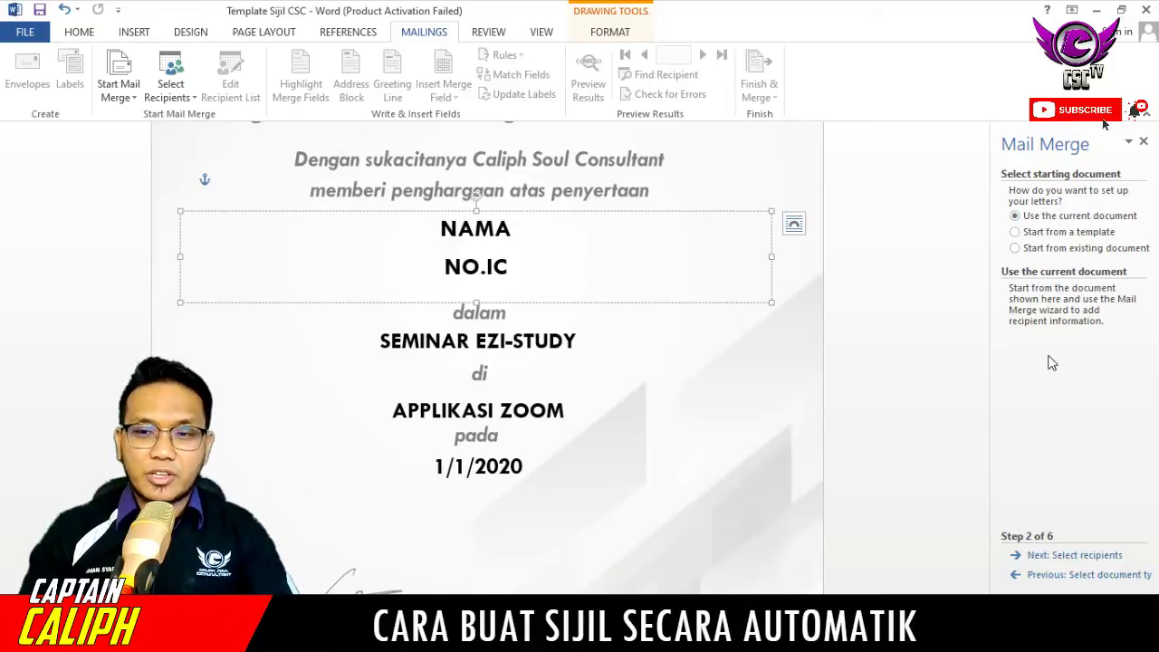
{"action": "left_click", "coordinate": [1051, 556]}
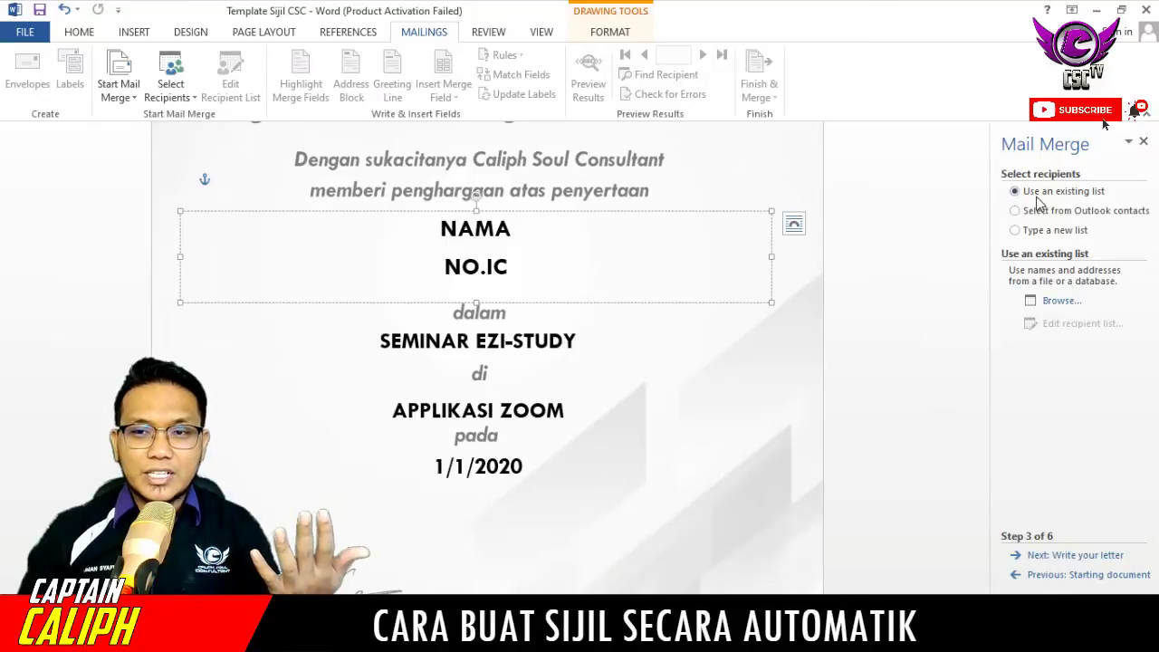
Load Sheet1$ of the Contoh Senarai Nama workbook from the Desktop as the existing recipient list, keeping all recipients and the first row as headers.
{"action": "left_click", "coordinate": [1053, 304]}
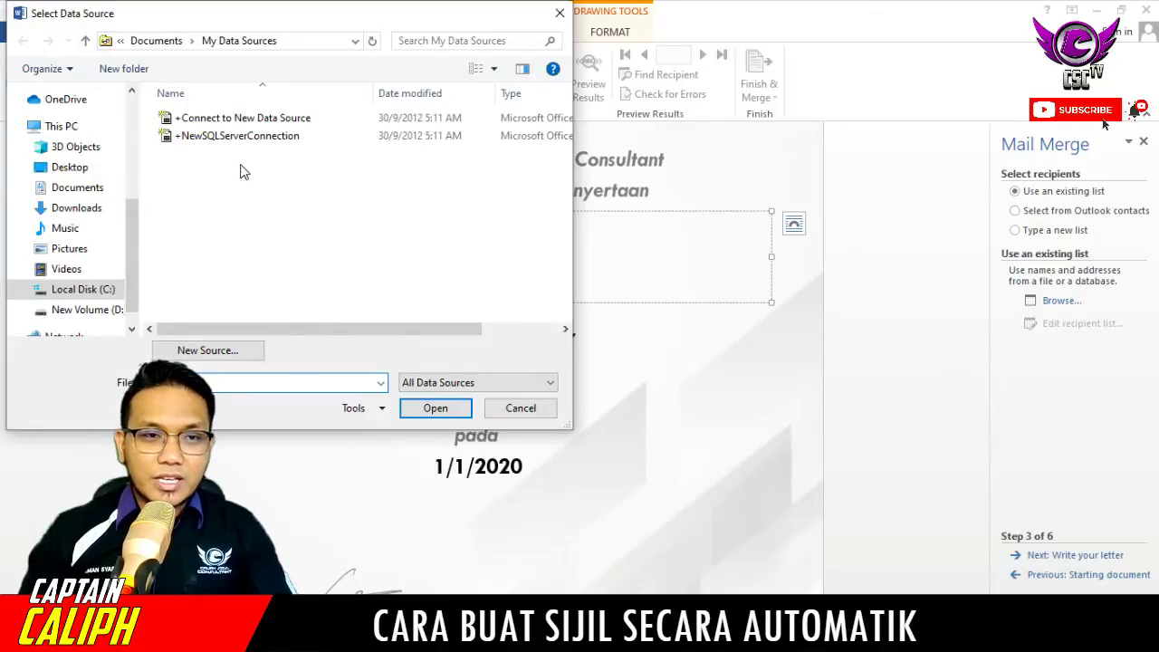
{"action": "left_click_drag", "start_coordinate": [129, 235], "coordinate": [127, 132]}
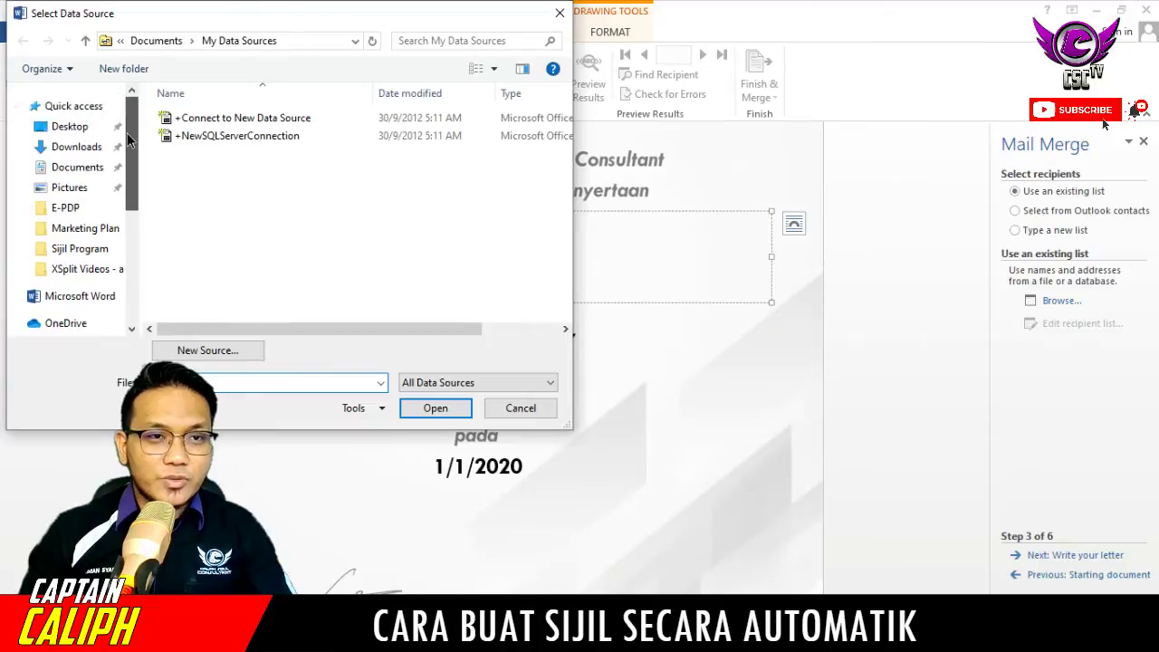
{"action": "left_click", "coordinate": [47, 125]}
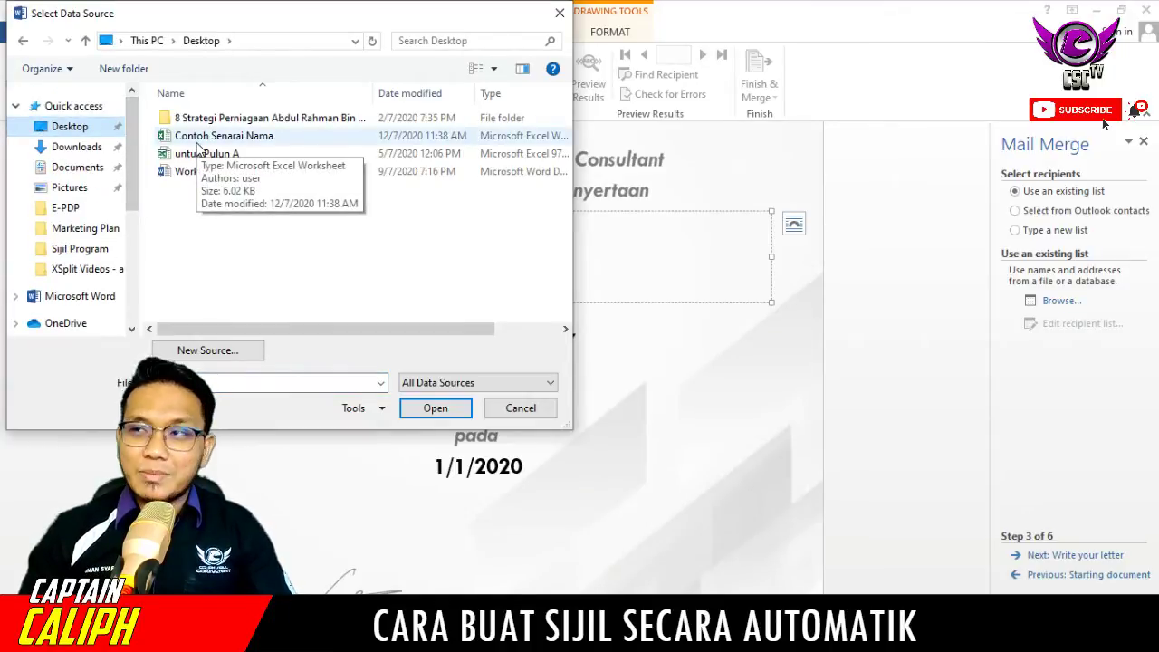
{"action": "left_click", "coordinate": [198, 142]}
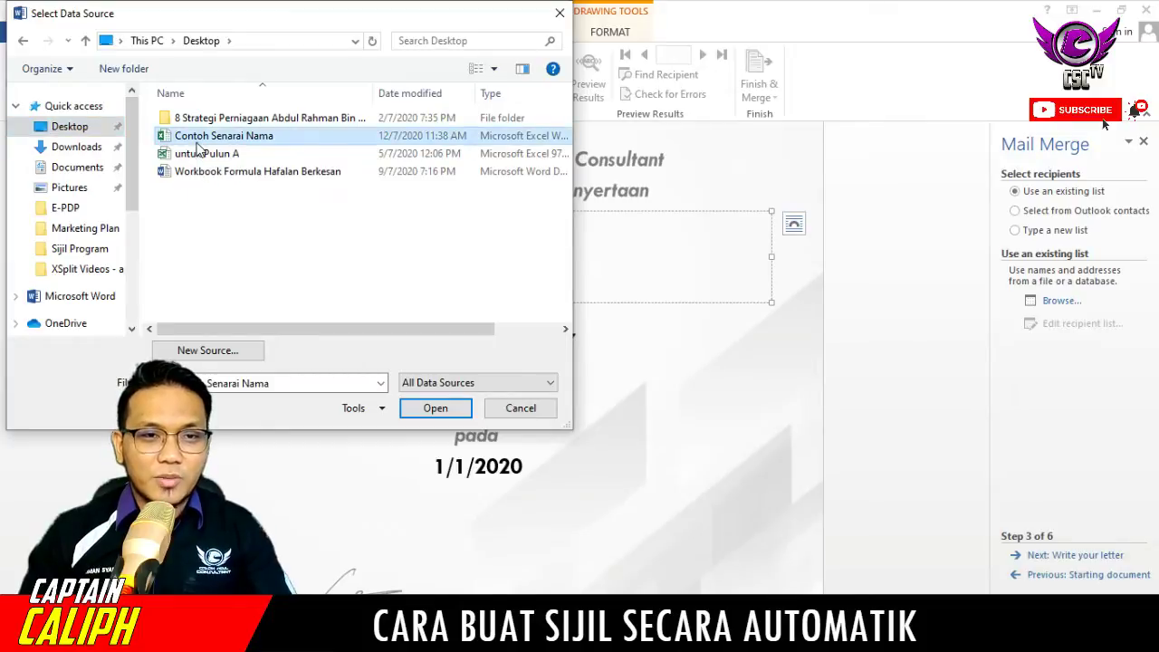
{"action": "left_click", "coordinate": [433, 407]}
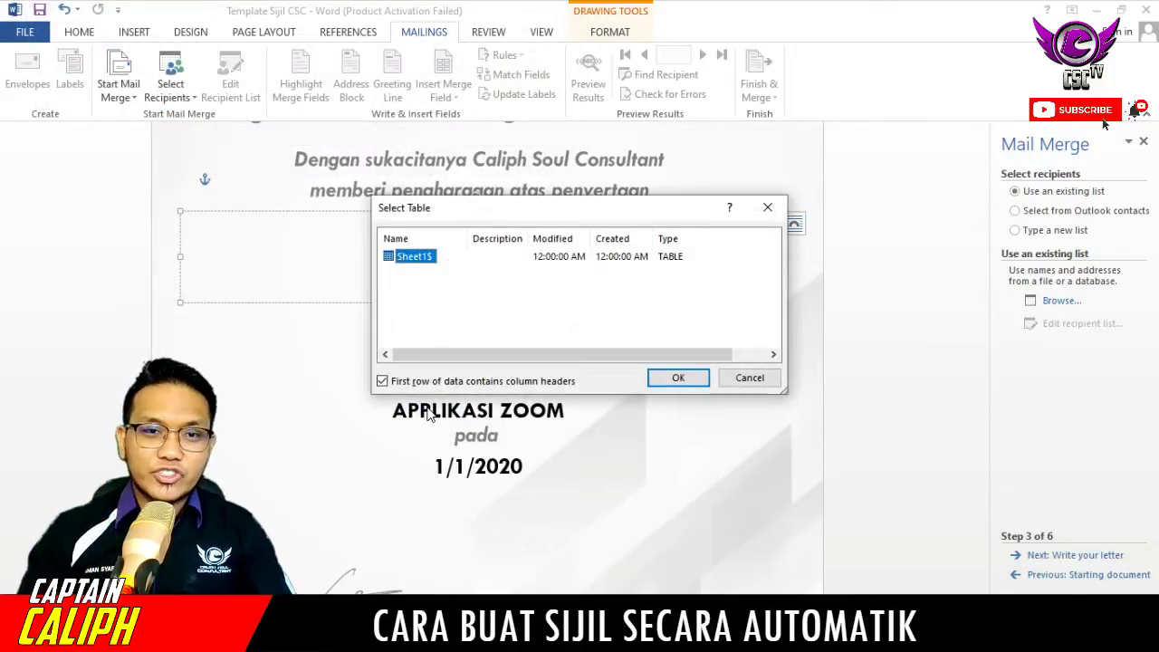
{"action": "left_click", "coordinate": [674, 379]}
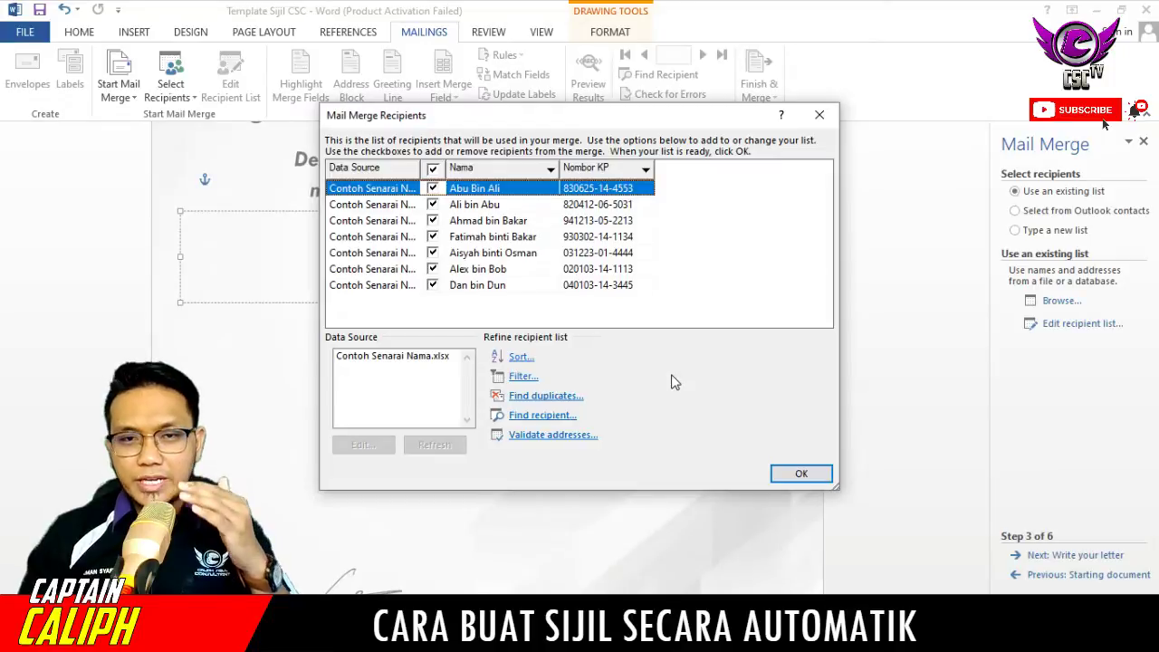
{"action": "left_click", "coordinate": [797, 477]}
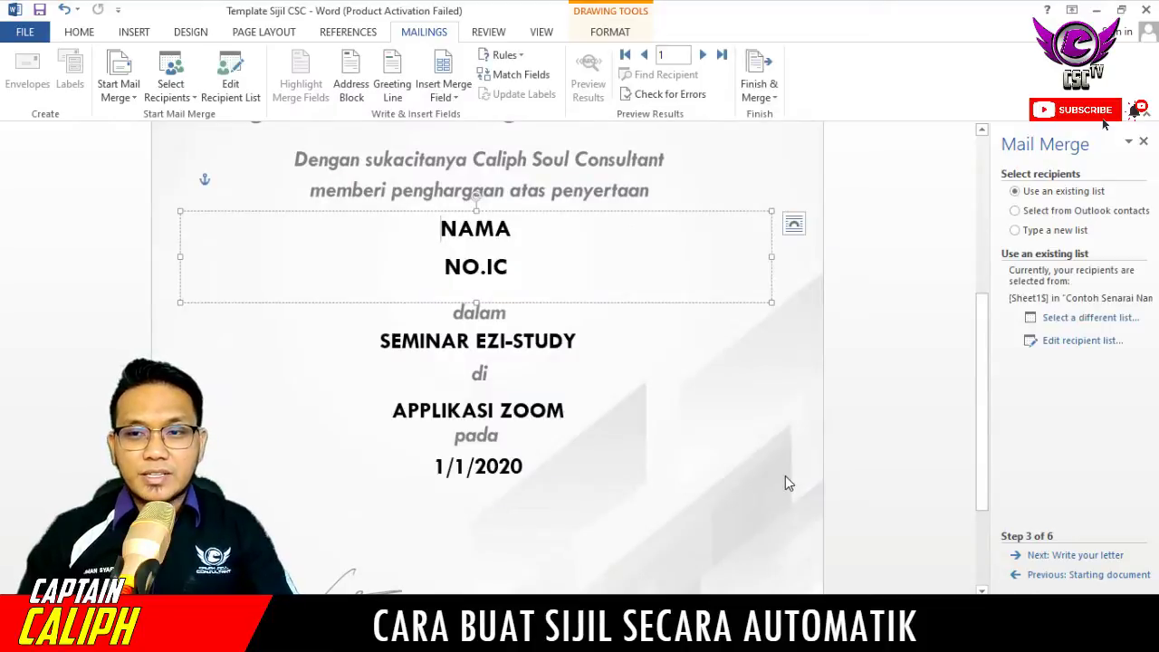
Advance to writing the letter and replace the NAMA placeholder with the Nama merge field.
{"action": "left_click", "coordinate": [1050, 556]}
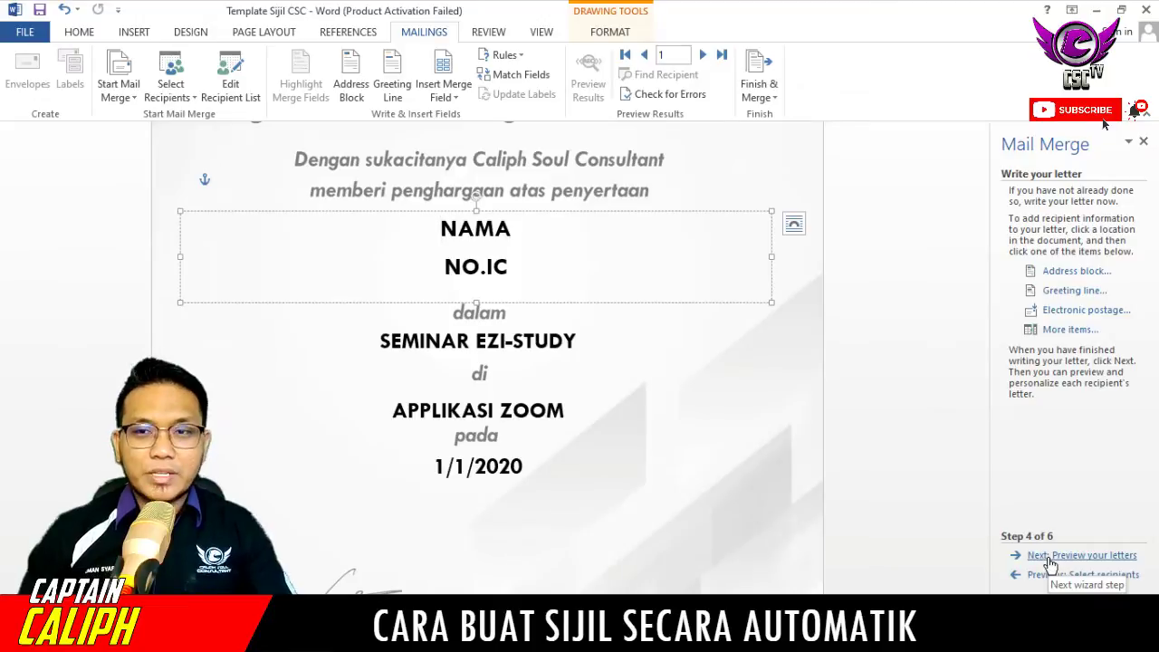
{"action": "left_click", "coordinate": [1051, 331]}
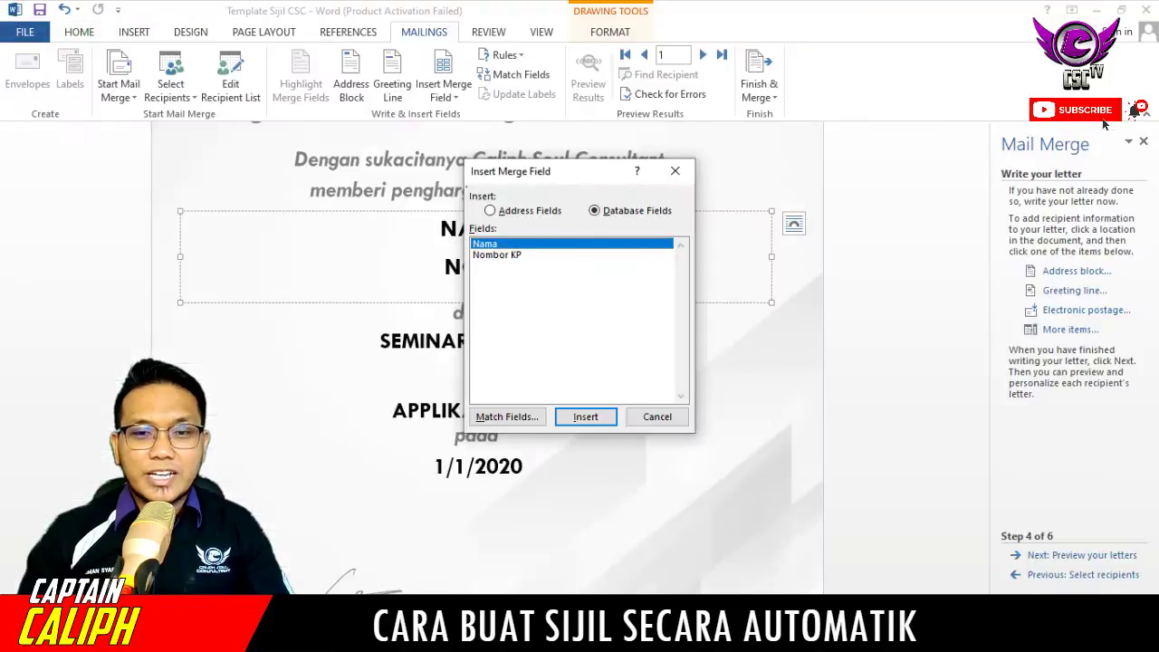
{"action": "left_click", "coordinate": [597, 416]}
{"action": "left_click", "coordinate": [654, 418]}
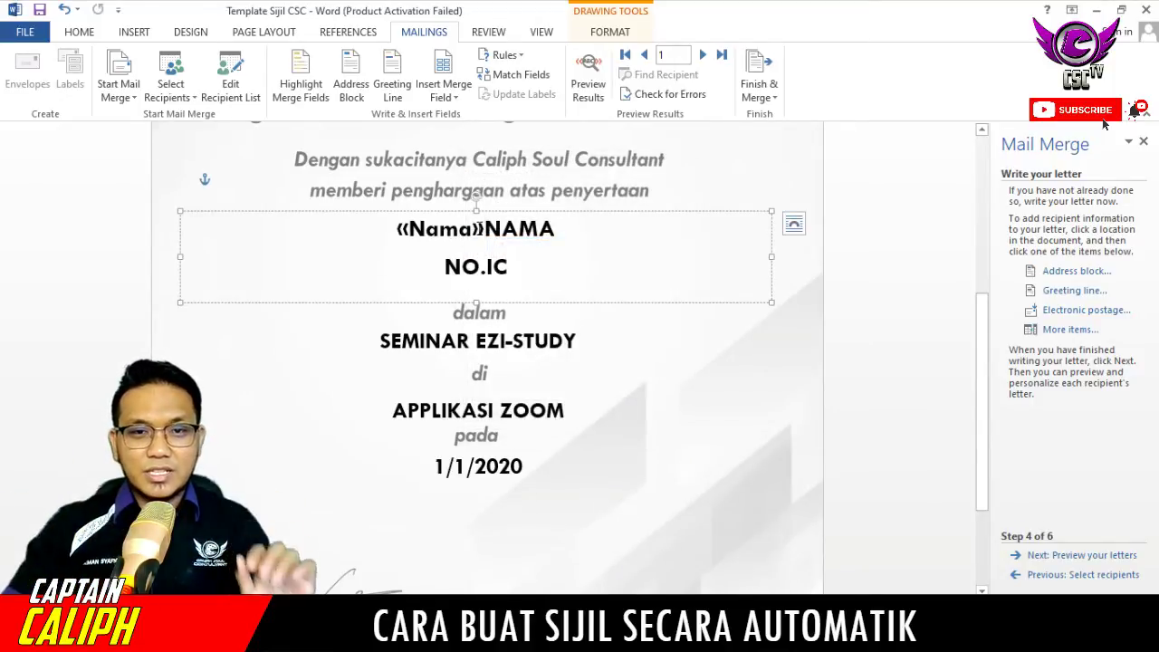
{"action": "left_click_drag", "start_coordinate": [555, 237], "coordinate": [487, 234]}
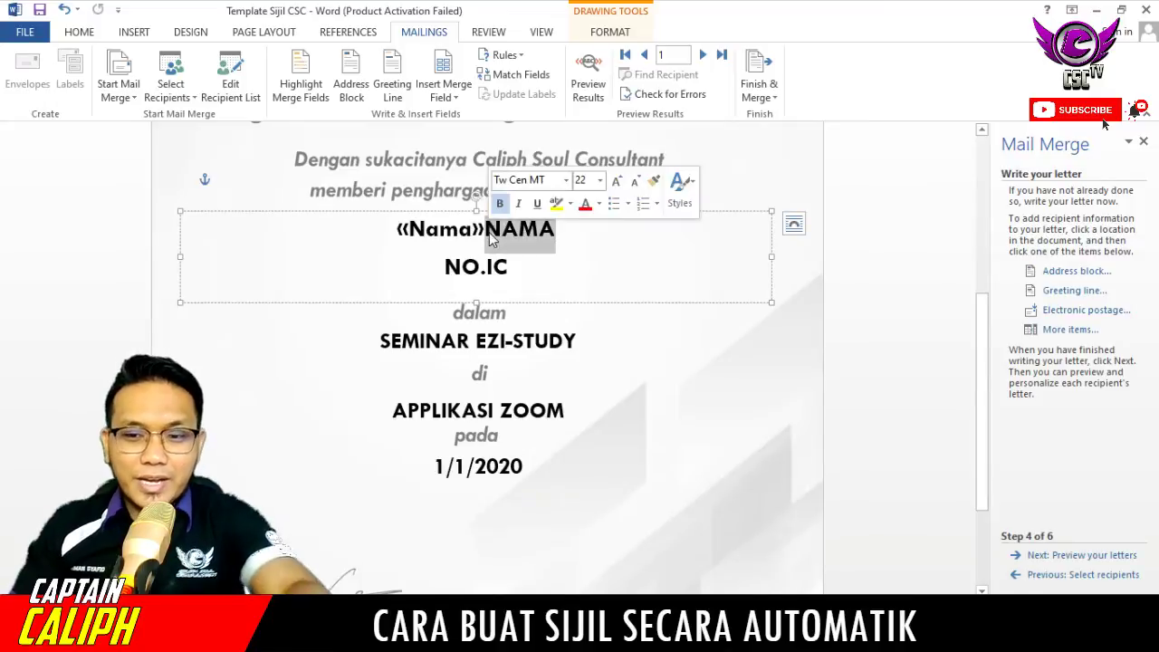
{"action": "key", "text": "BackSpace"}
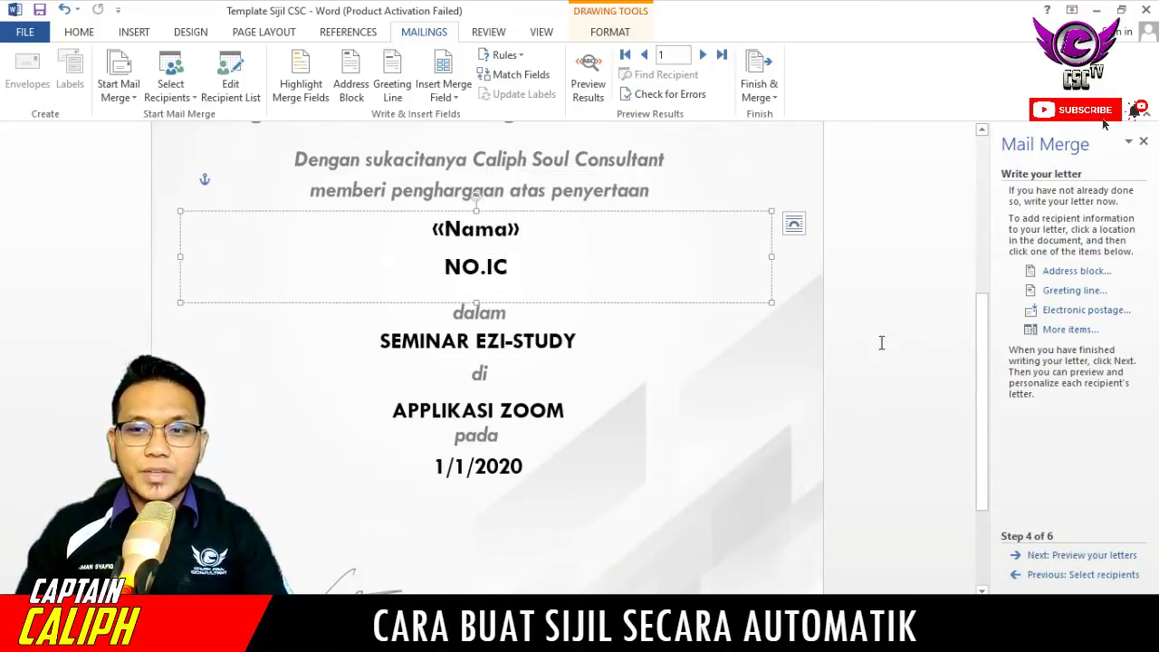
Replace the NO.IC placeholder on the second line with the Nombor KP merge field.
{"action": "left_click", "coordinate": [1062, 331]}
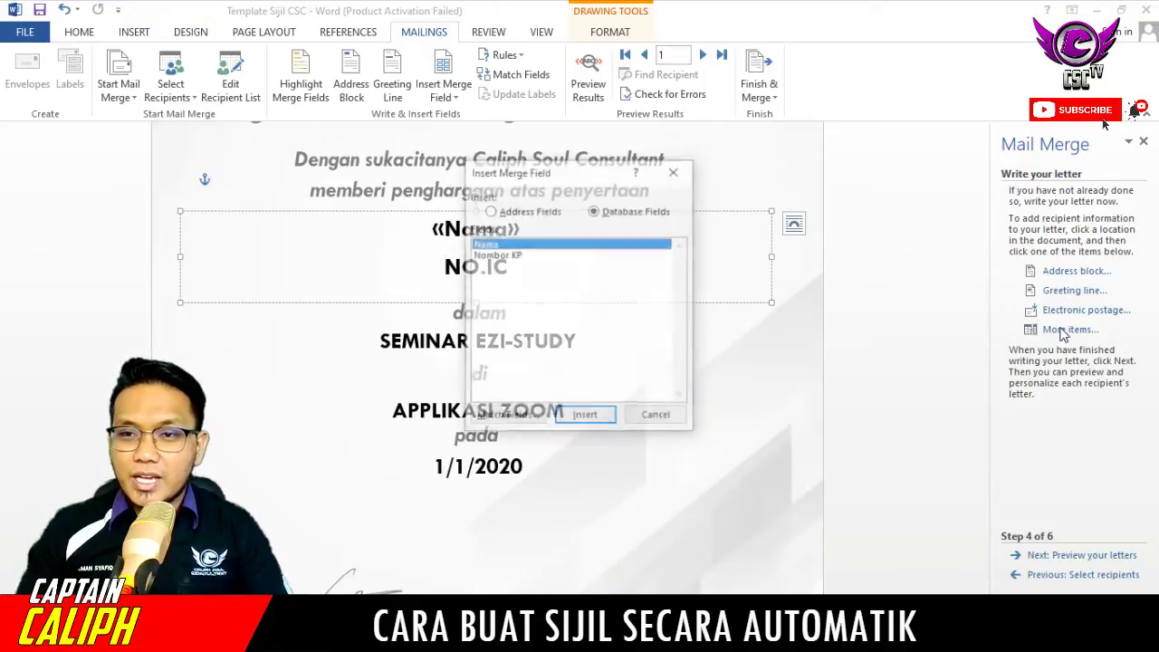
{"action": "left_click", "coordinate": [511, 257]}
{"action": "left_click", "coordinate": [587, 418]}
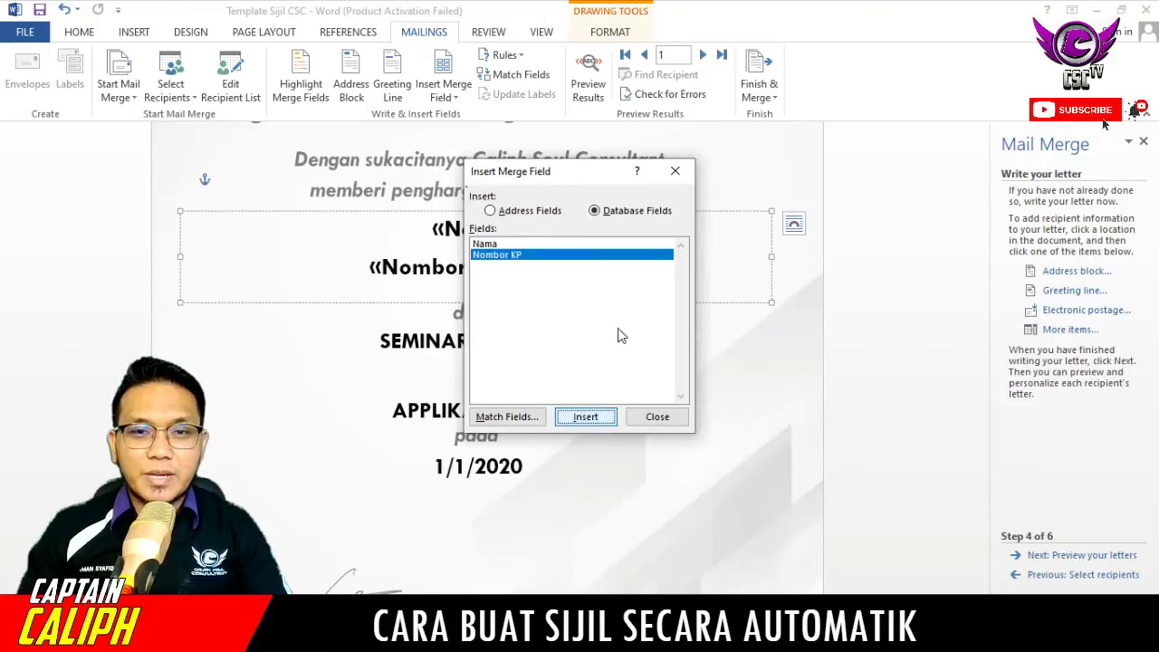
{"action": "left_click", "coordinate": [660, 419]}
{"action": "left_click_drag", "start_coordinate": [601, 277], "coordinate": [521, 279]}
{"action": "key", "text": "Delete"}
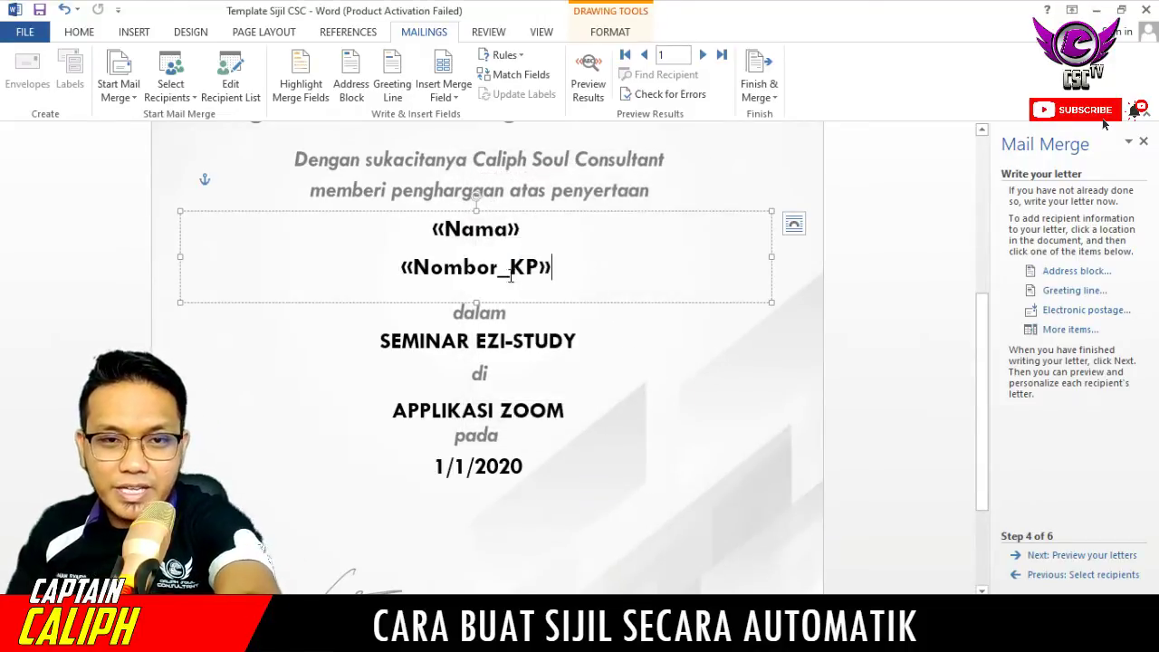
Shift the text box holding the two merge fields slightly to the right beneath the penyertaan line.
{"action": "left_click", "coordinate": [628, 378]}
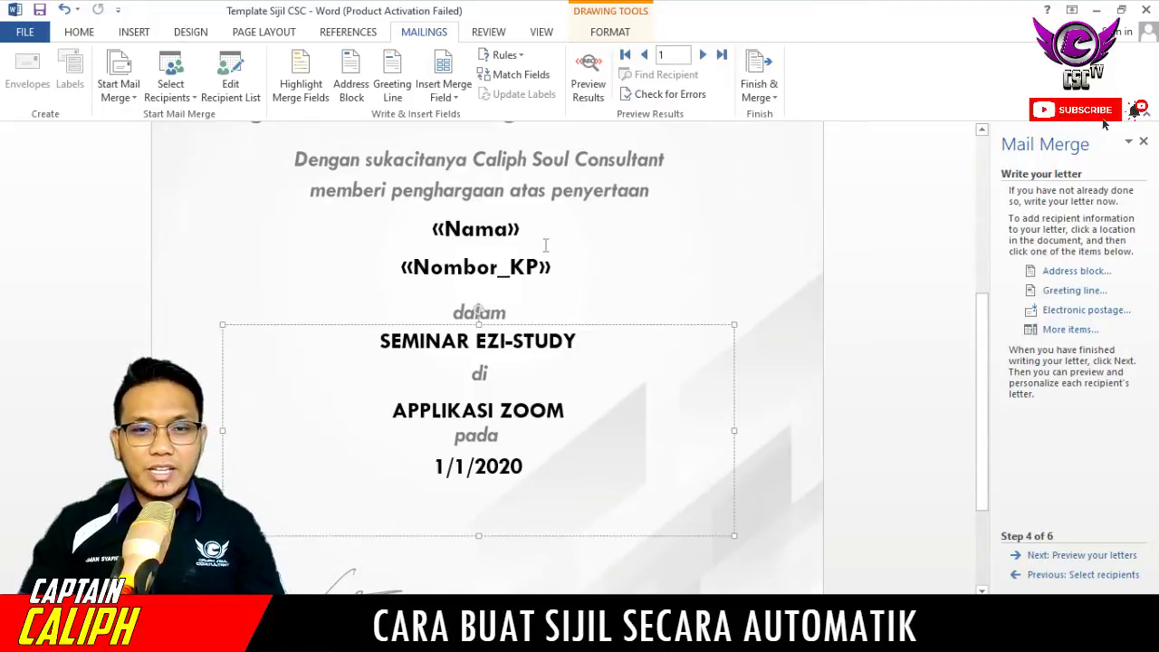
{"action": "left_click", "coordinate": [552, 217]}
{"action": "left_click", "coordinate": [563, 206]}
{"action": "left_click_drag", "start_coordinate": [563, 207], "coordinate": [564, 212]}
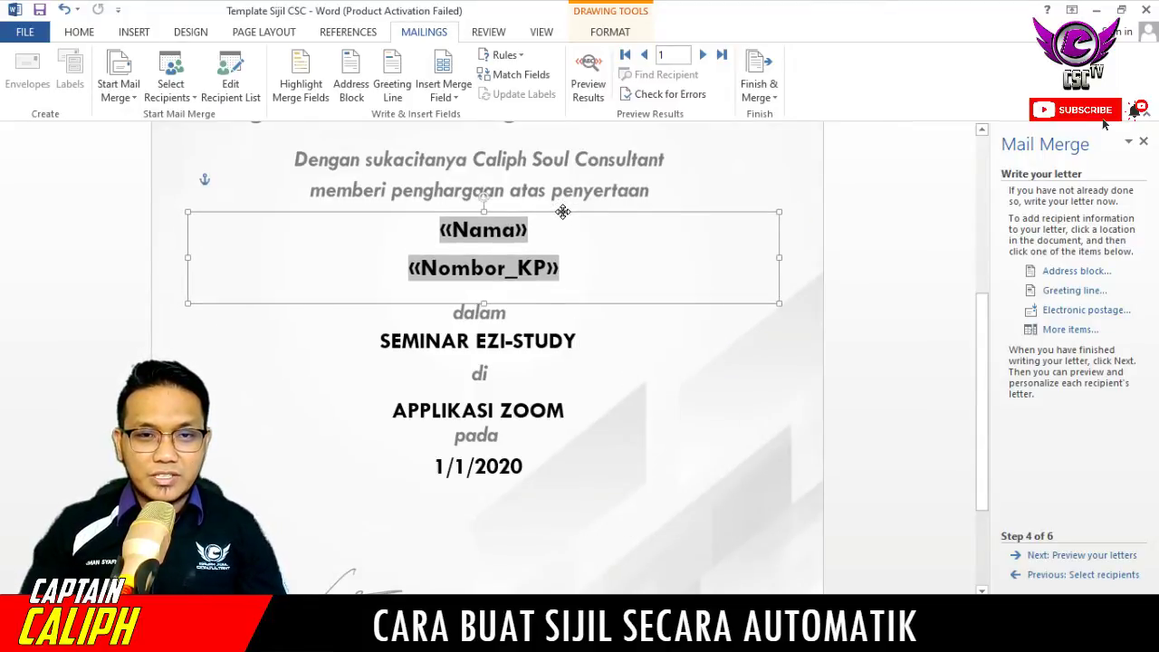
{"action": "left_click", "coordinate": [691, 192]}
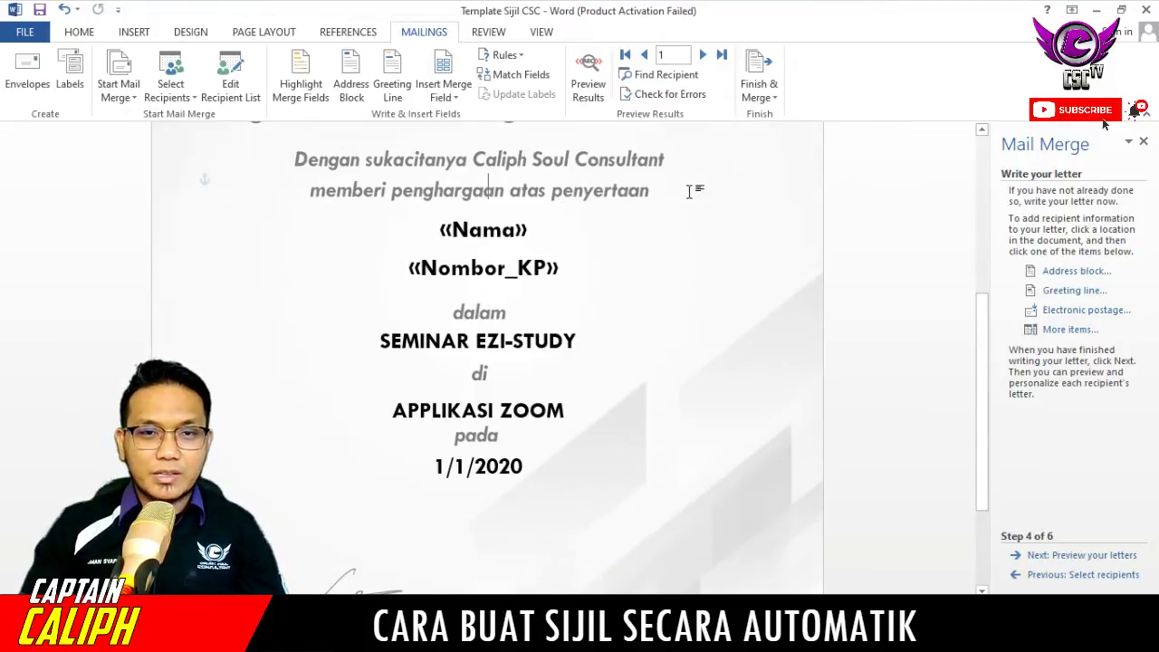
Advance the wizard to the letter preview and check the first recipient's name and IC number on the certificate.
{"action": "left_click", "coordinate": [1041, 556]}
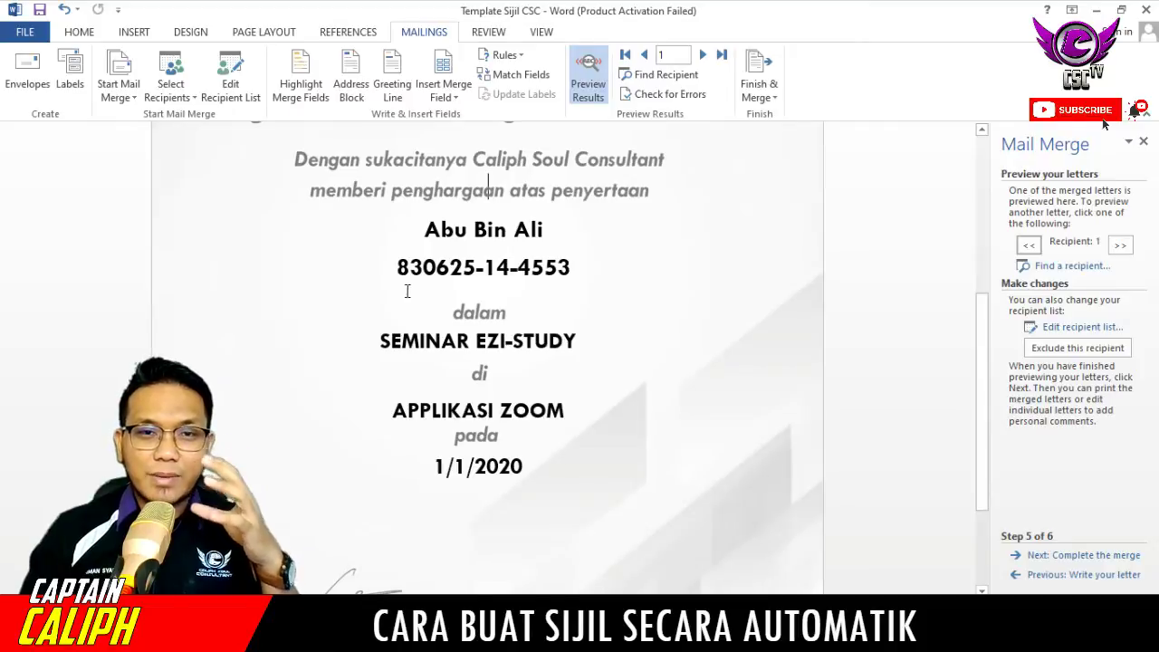
{"action": "left_click", "coordinate": [486, 243]}
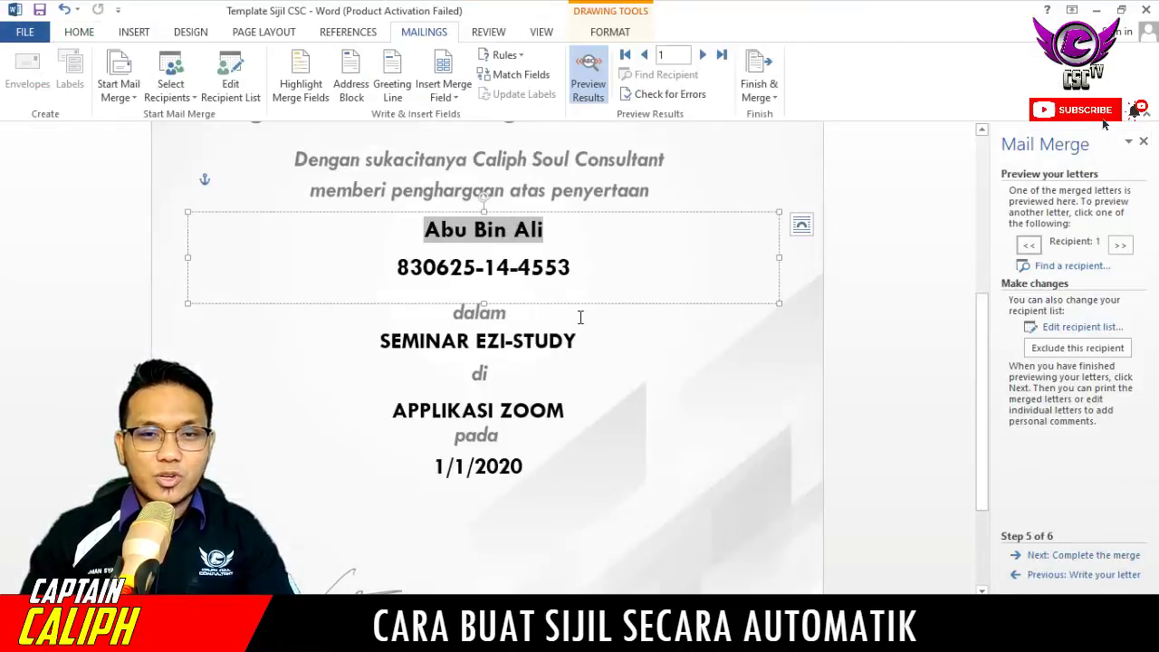
{"action": "left_click", "coordinate": [598, 289]}
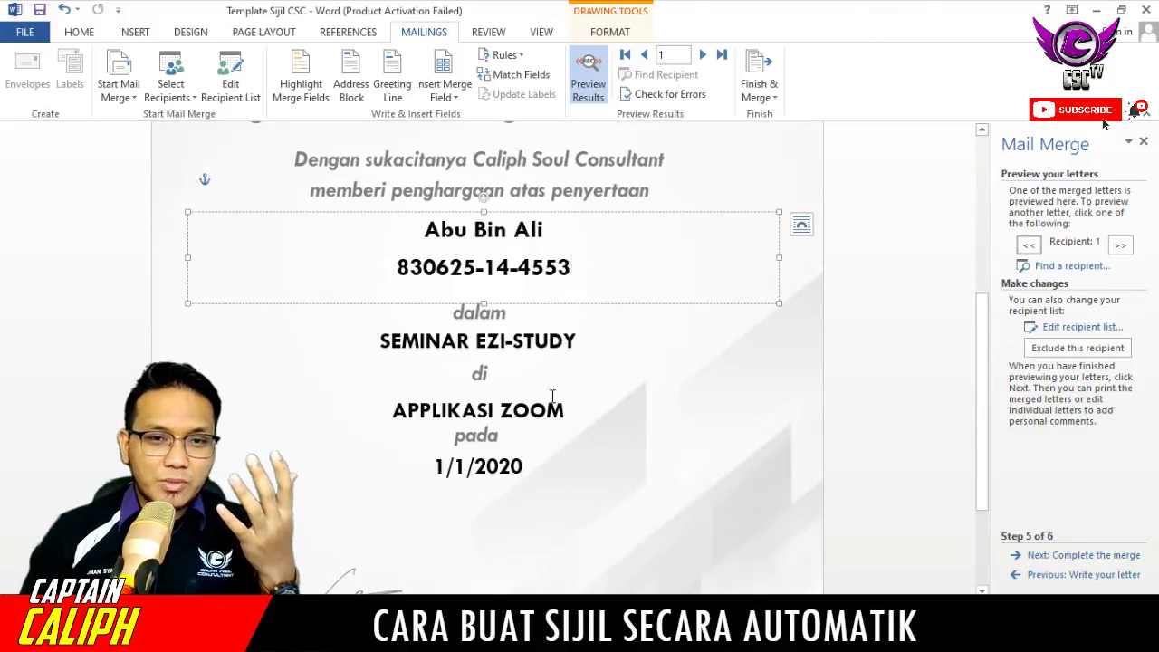
{"action": "scroll", "coordinate": [551, 396], "scroll_direction": "down", "scroll_amount": 2}
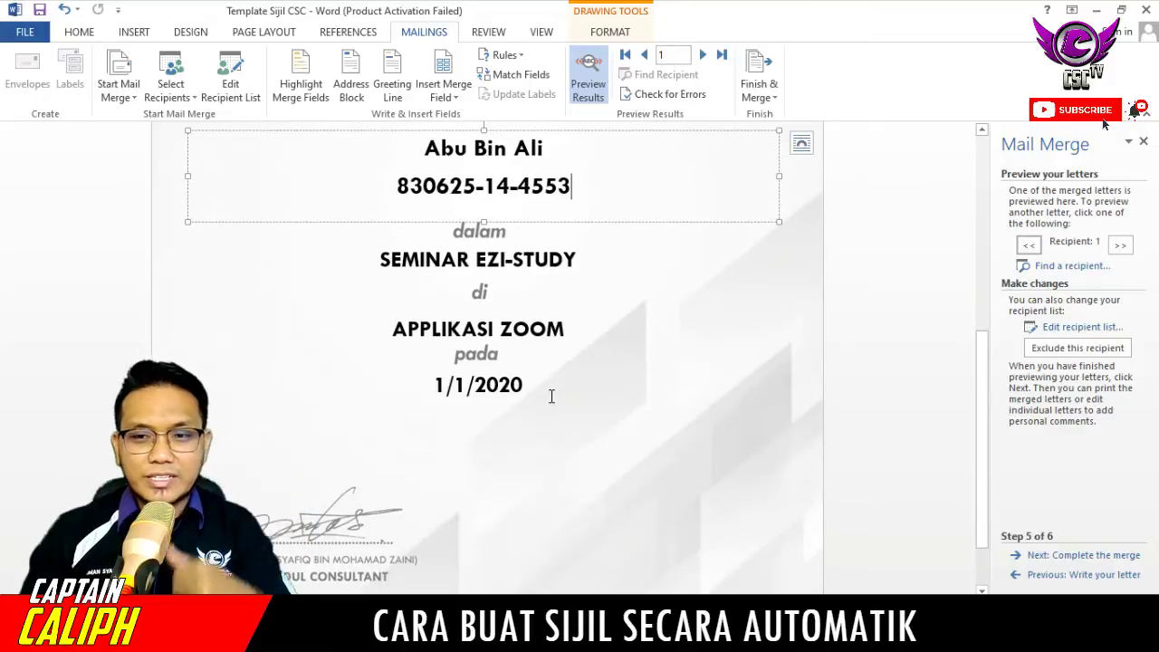
{"action": "scroll", "coordinate": [551, 396], "scroll_direction": "up", "scroll_amount": 2}
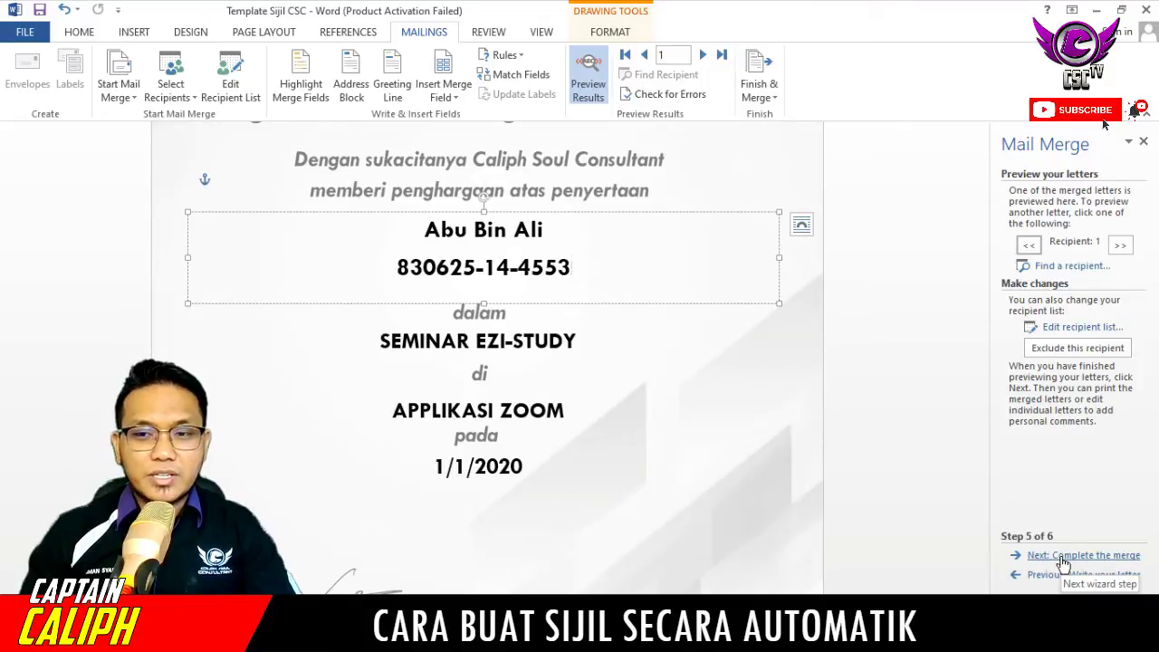
Complete the merge by generating individual letters for all records in a new document.
{"action": "left_click", "coordinate": [1063, 557]}
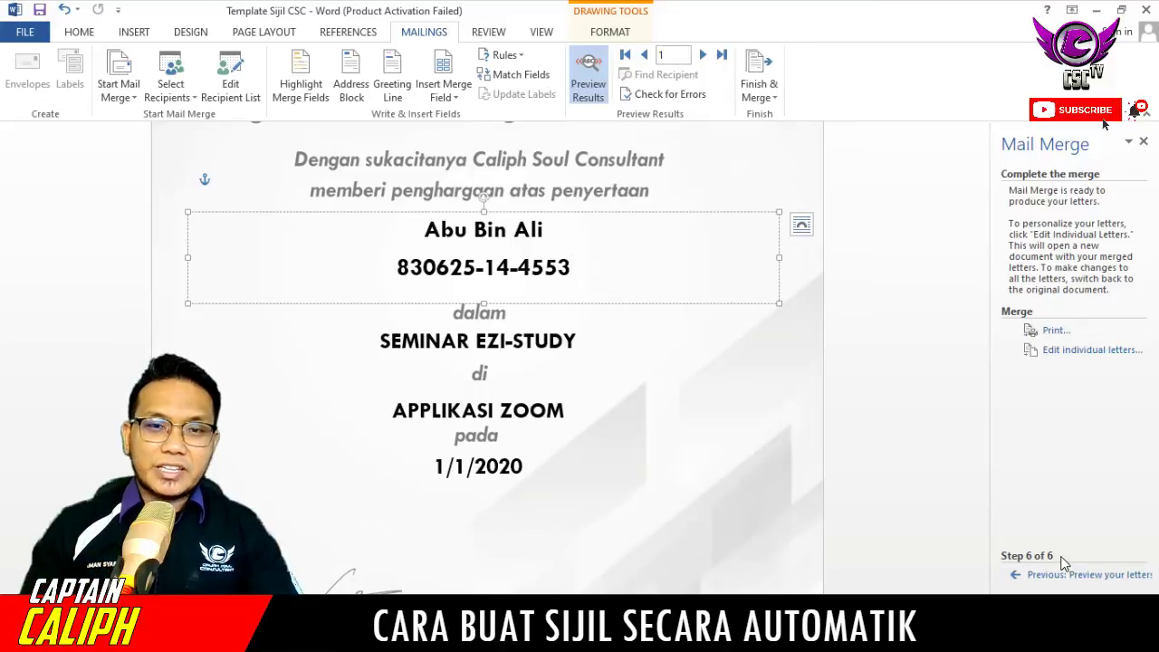
{"action": "left_click", "coordinate": [1094, 352]}
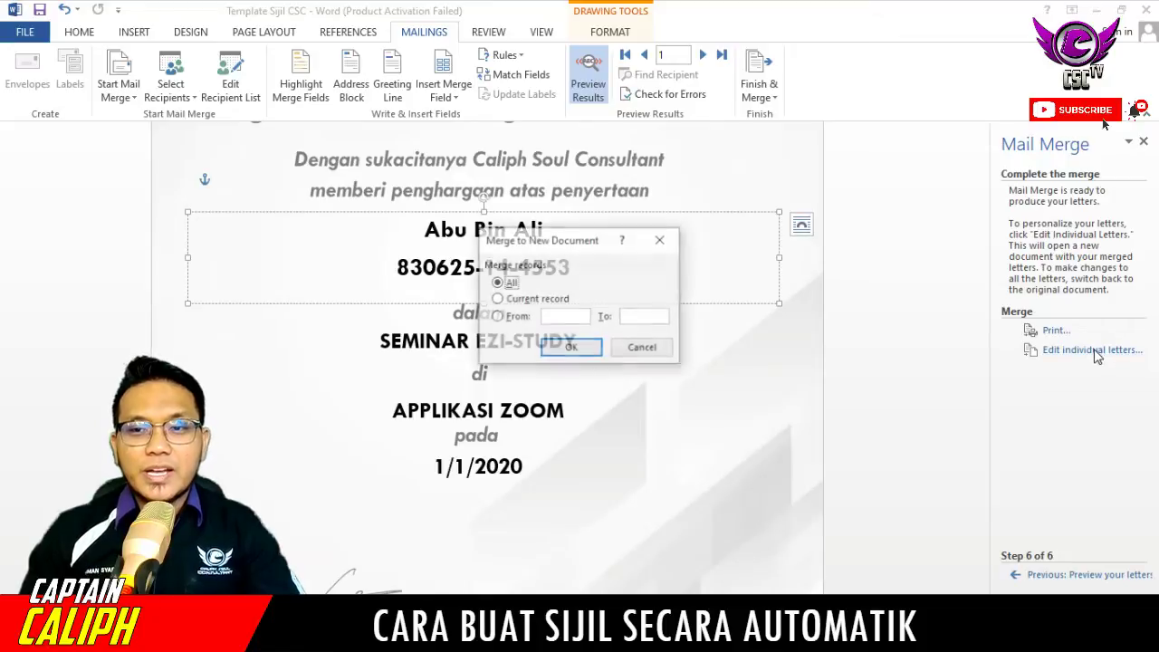
{"action": "left_click", "coordinate": [566, 349]}
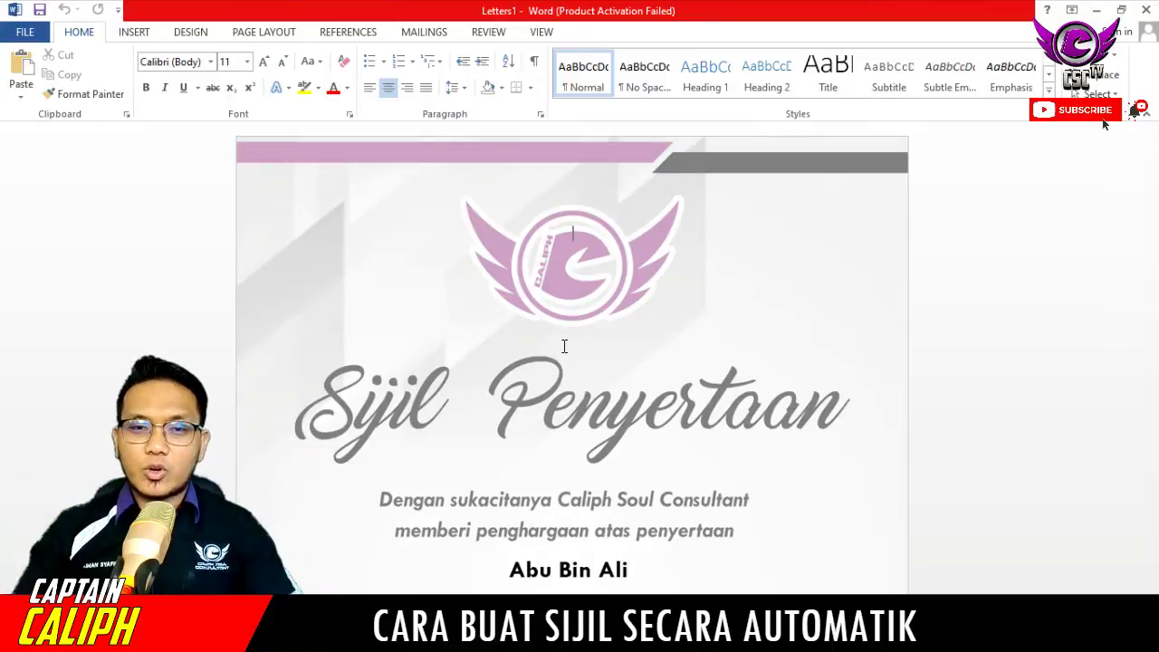
Change the participant's name on the first merged certificate to UPPERCASE.
{"action": "scroll", "coordinate": [665, 324], "scroll_direction": "down", "scroll_amount": 6}
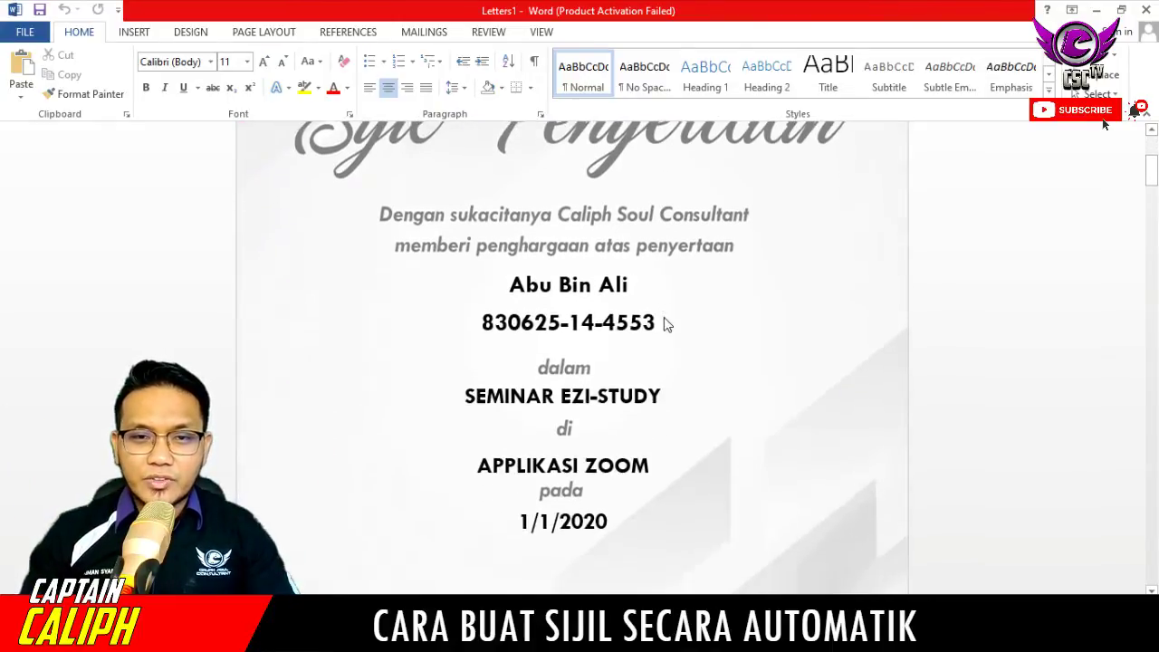
{"action": "scroll", "coordinate": [665, 317], "scroll_direction": "down", "scroll_amount": 2}
{"action": "scroll", "coordinate": [665, 317], "scroll_direction": "up", "scroll_amount": 2}
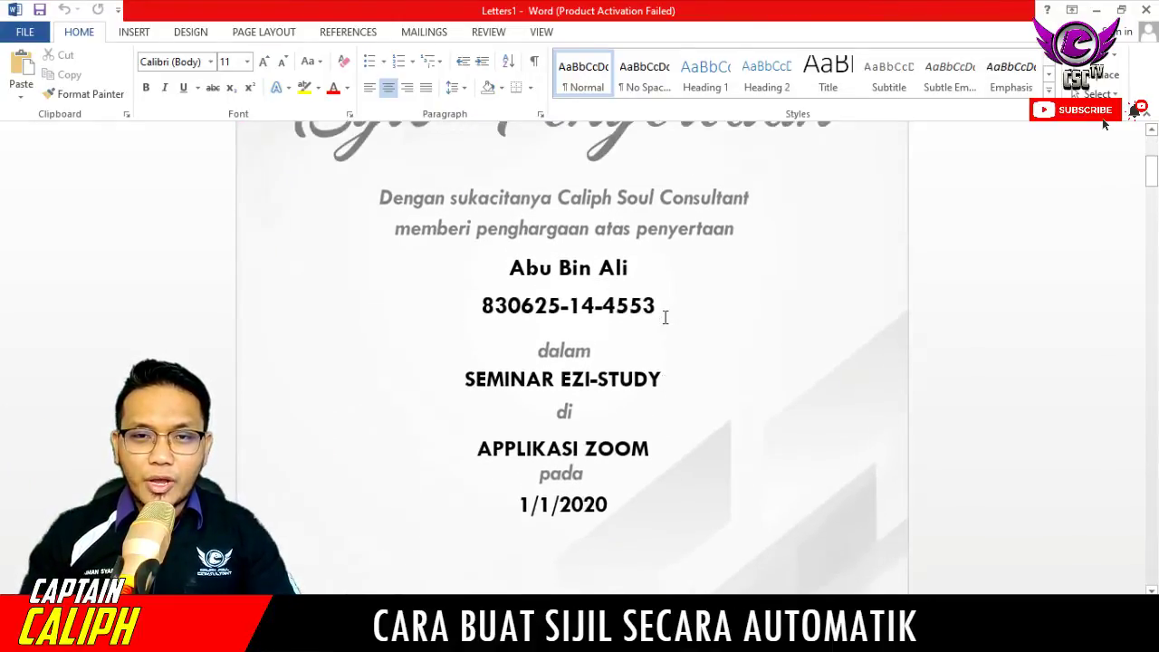
{"action": "left_click", "coordinate": [510, 290]}
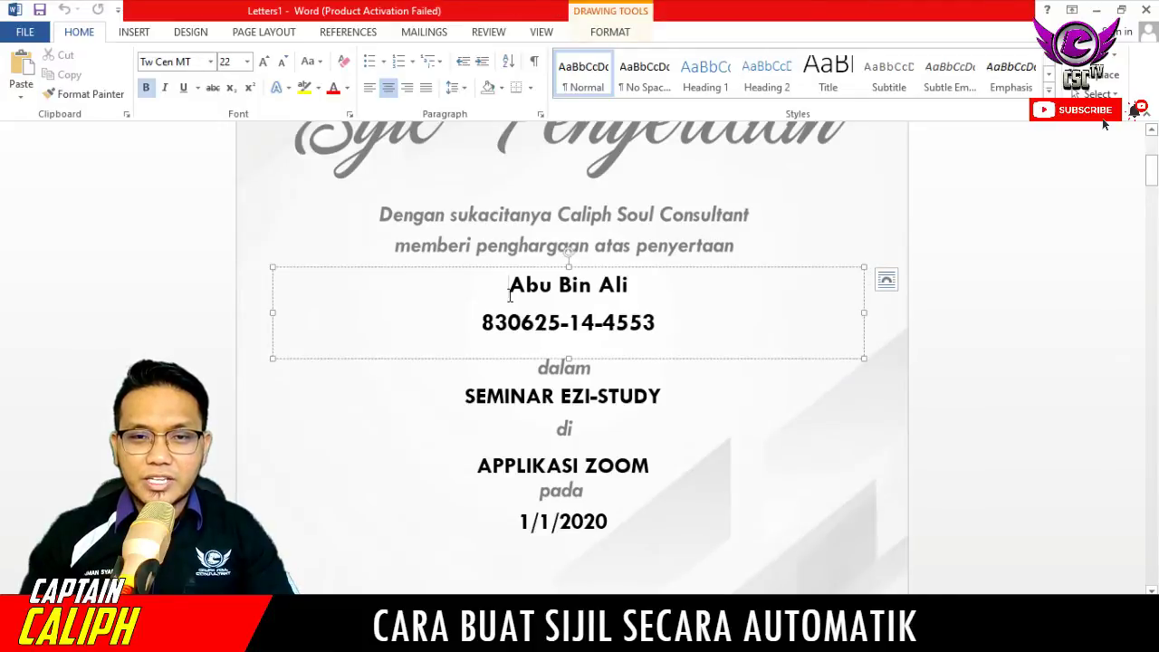
{"action": "left_click_drag", "start_coordinate": [510, 286], "coordinate": [639, 286]}
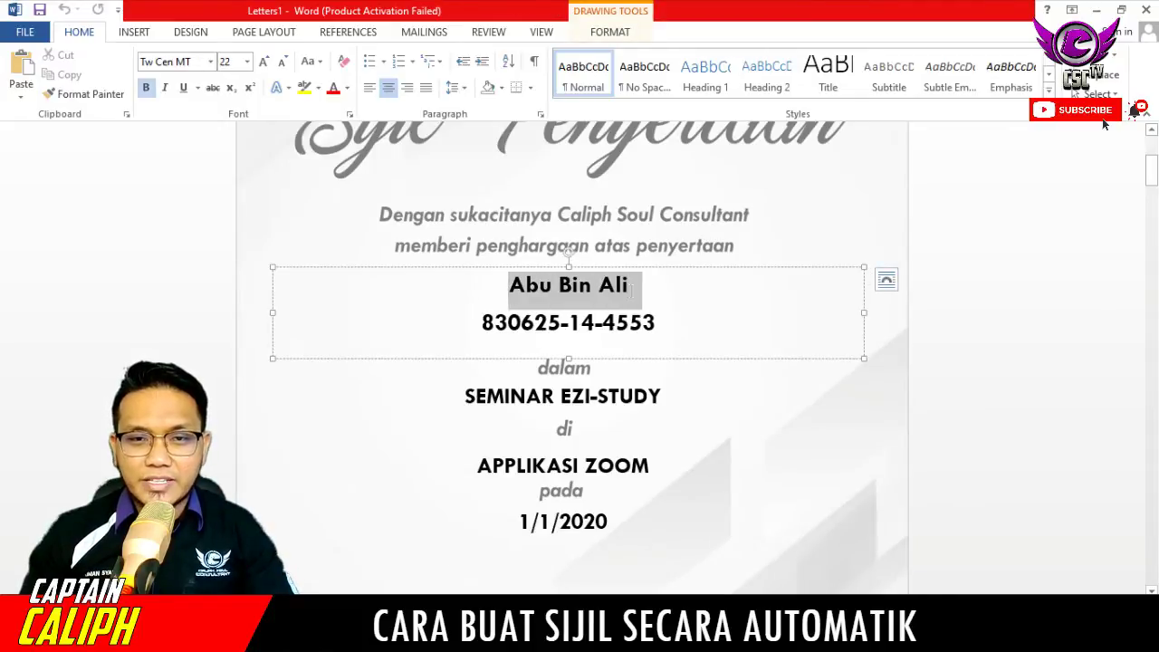
{"action": "left_click", "coordinate": [321, 62]}
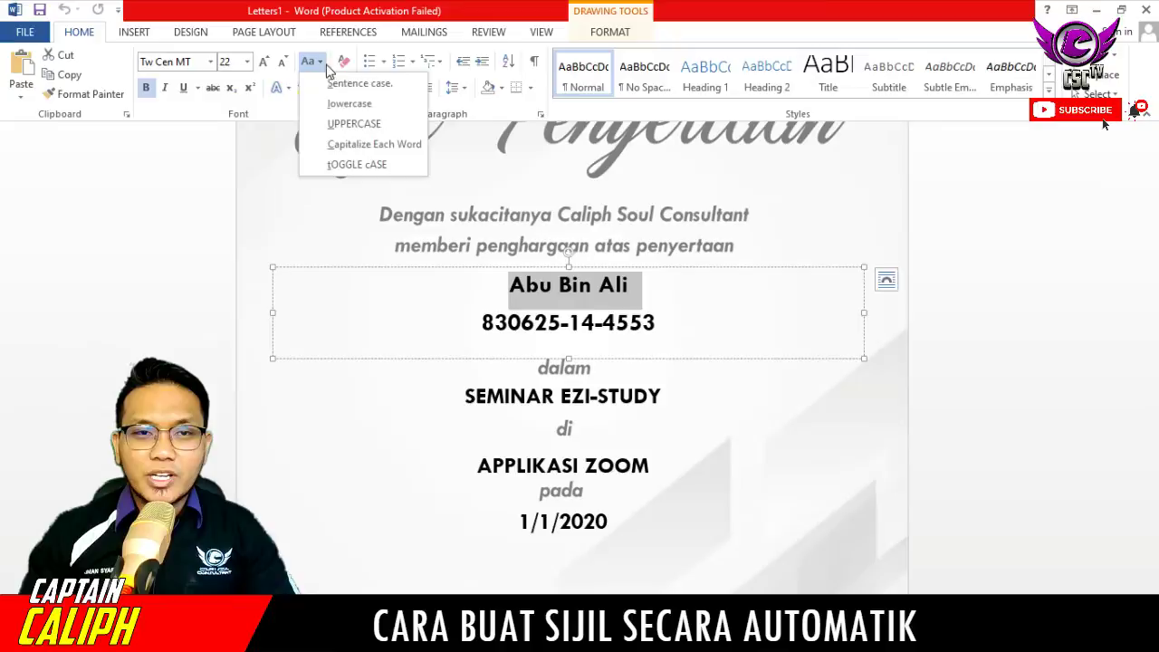
{"action": "left_click", "coordinate": [358, 124]}
{"action": "left_click", "coordinate": [698, 393]}
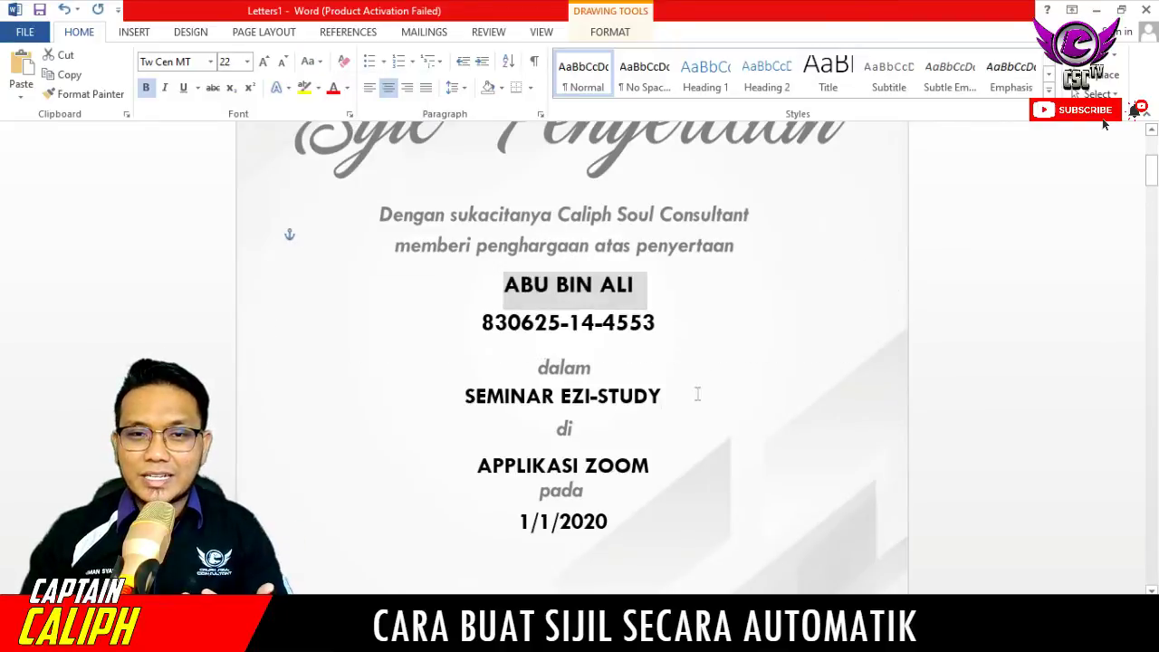
Compare the participant name's capitalisation on the second merged certificate with the first one.
{"action": "scroll", "coordinate": [697, 393], "scroll_direction": "down", "scroll_amount": 3}
{"action": "scroll", "coordinate": [695, 396], "scroll_direction": "down", "scroll_amount": 10}
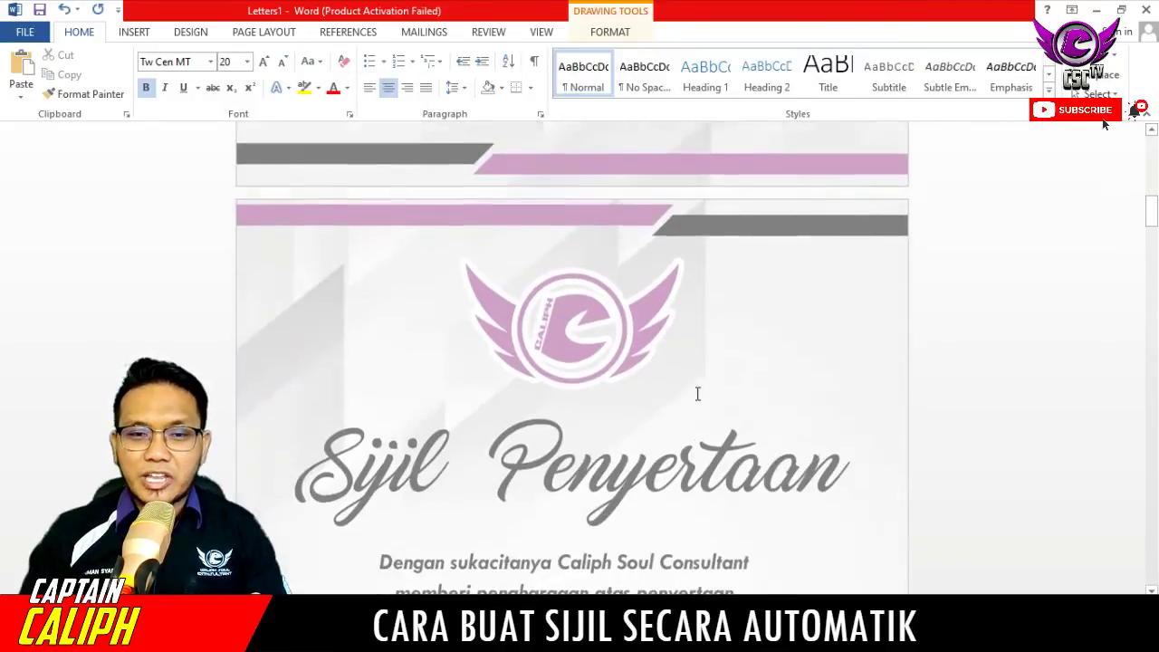
{"action": "scroll", "coordinate": [686, 401], "scroll_direction": "down", "scroll_amount": 5}
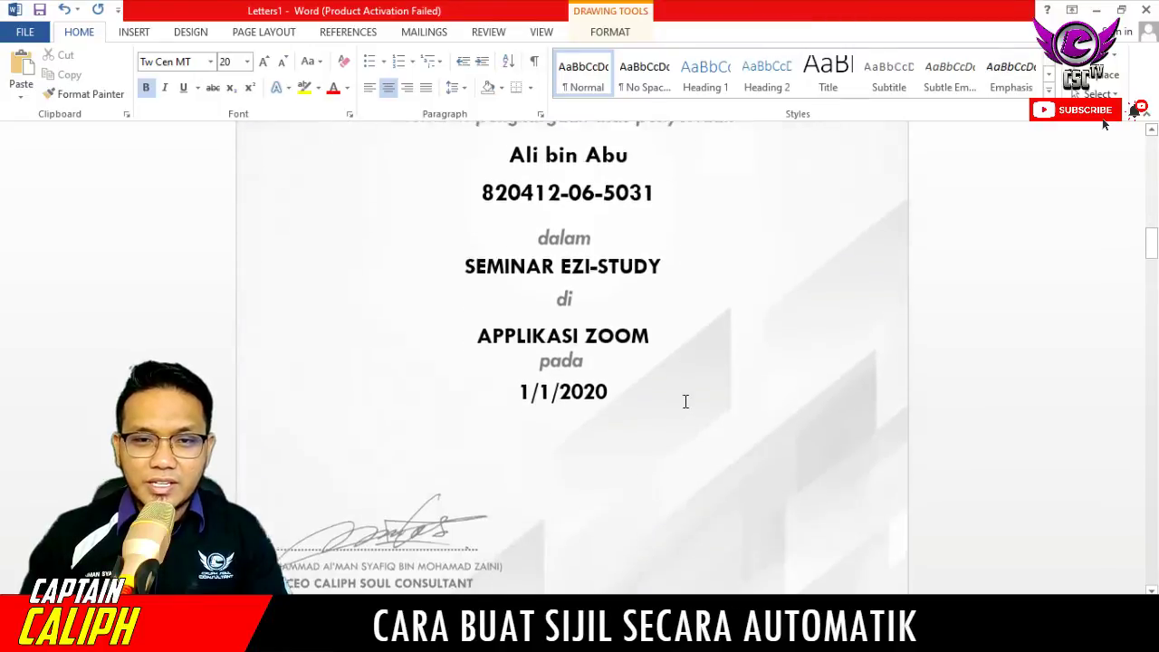
{"action": "scroll", "coordinate": [685, 401], "scroll_direction": "up", "scroll_amount": 6}
{"action": "scroll", "coordinate": [686, 400], "scroll_direction": "up", "scroll_amount": 2}
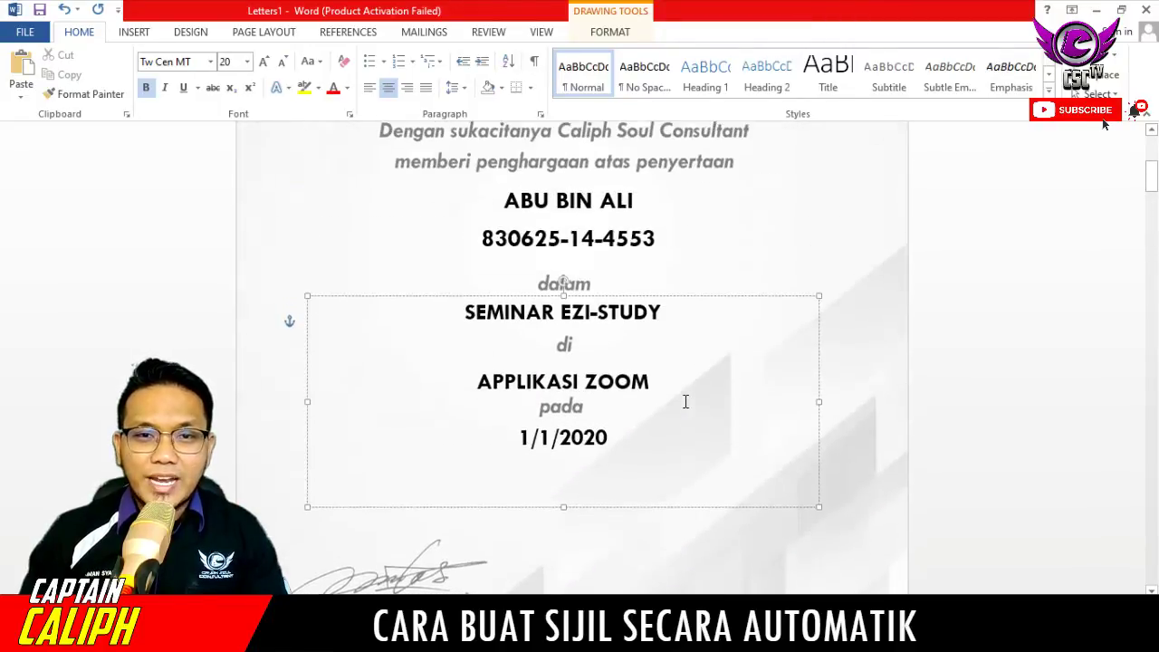
Review every merged certificate through to the last one, checking each participant's name and IC number, and return to the first certificate.
{"action": "scroll", "coordinate": [685, 400], "scroll_direction": "down", "scroll_amount": 9}
{"action": "scroll", "coordinate": [686, 400], "scroll_direction": "down", "scroll_amount": 8}
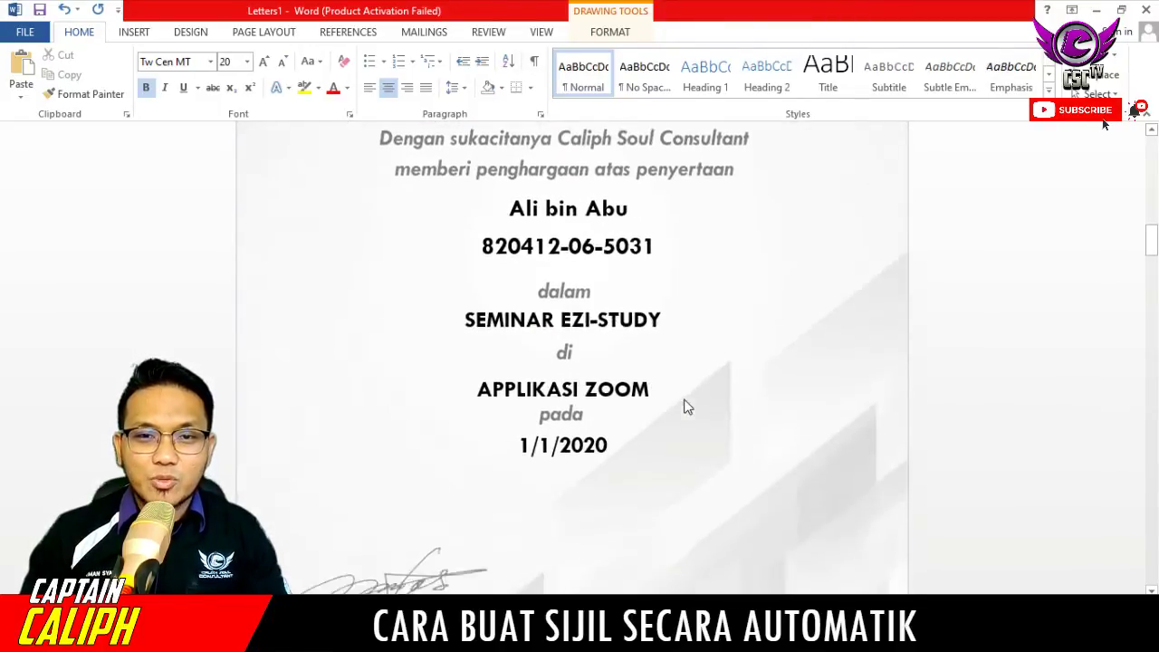
{"action": "scroll", "coordinate": [686, 400], "scroll_direction": "down", "scroll_amount": 5}
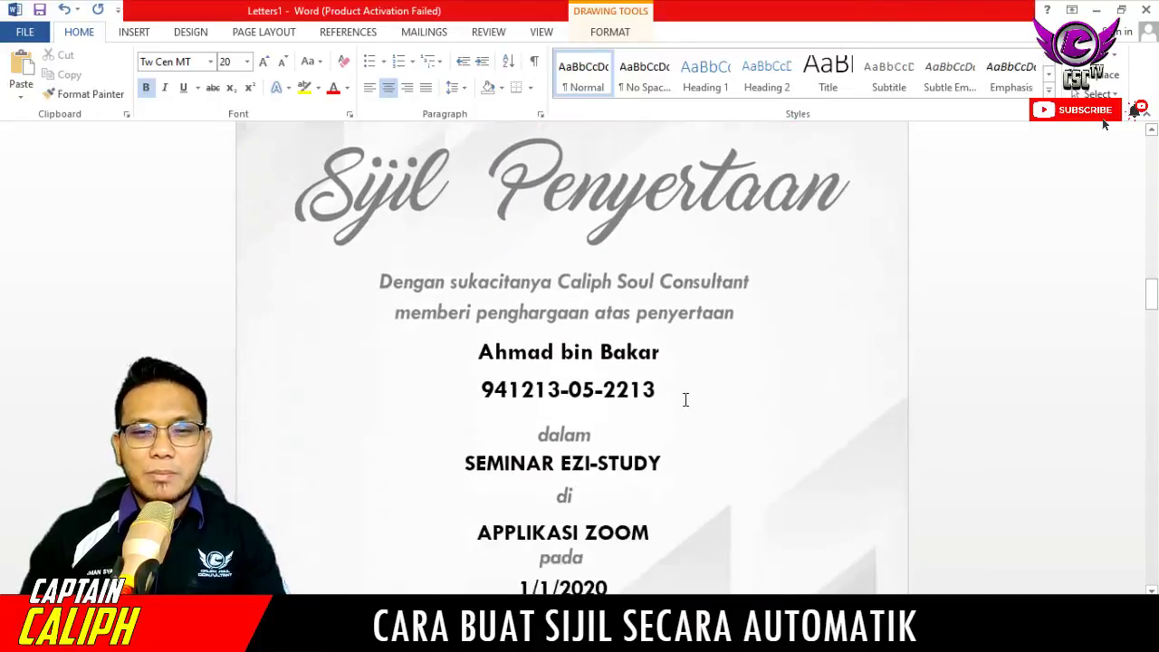
{"action": "scroll", "coordinate": [686, 403], "scroll_direction": "down", "scroll_amount": 6}
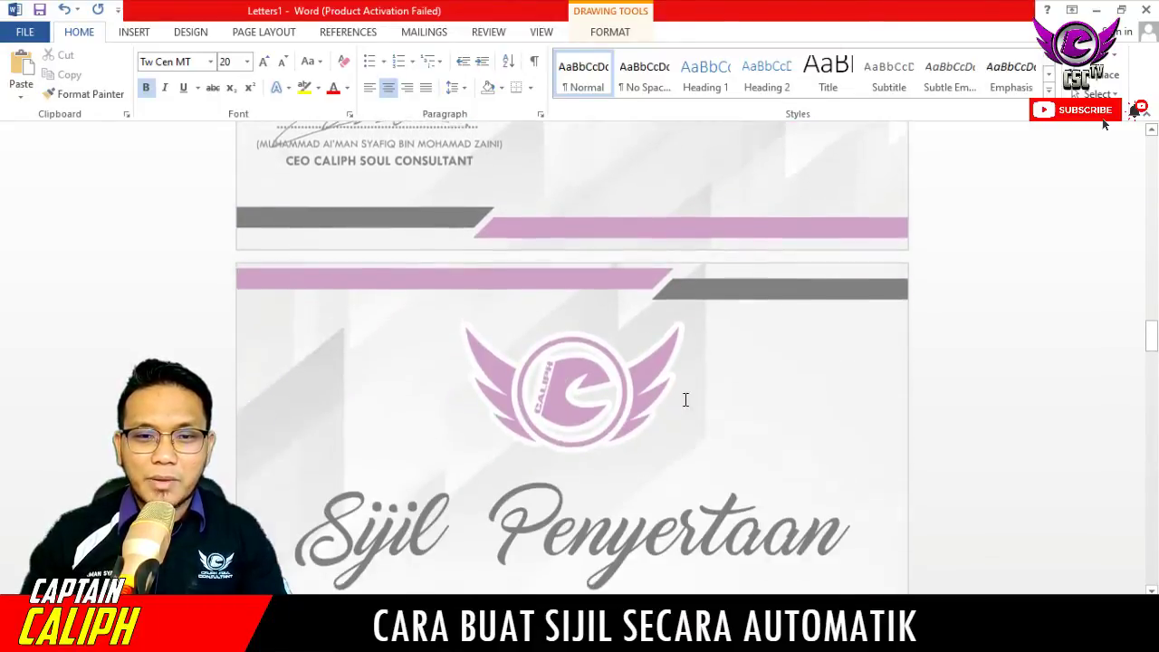
{"action": "scroll", "coordinate": [686, 400], "scroll_direction": "down", "scroll_amount": 5}
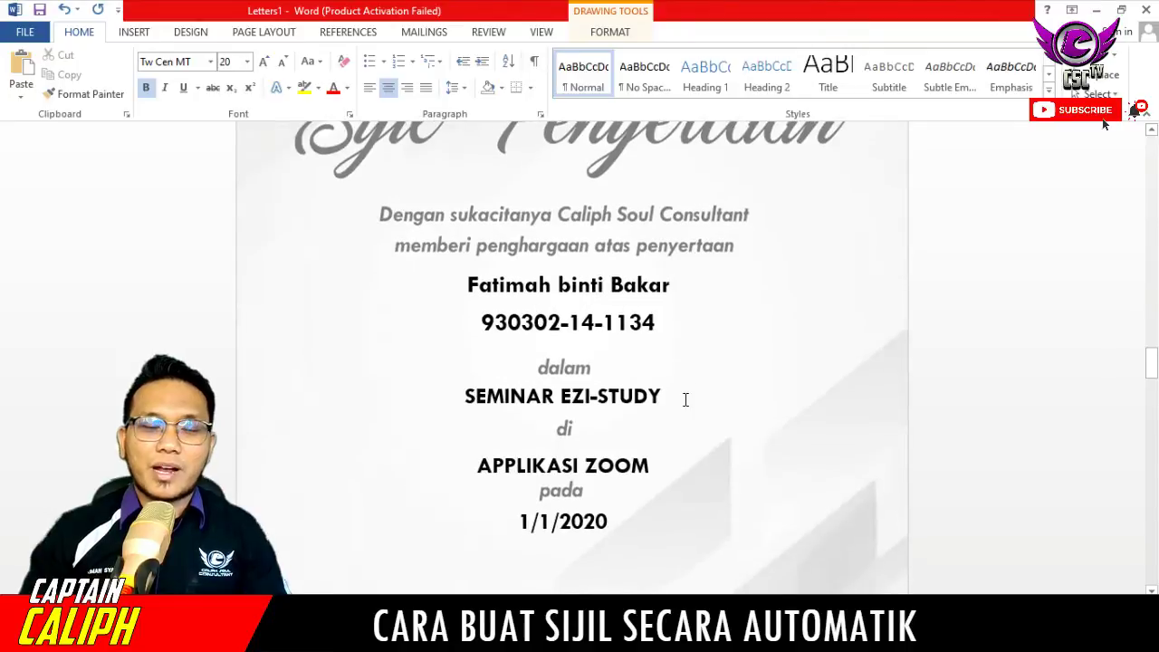
{"action": "scroll", "coordinate": [684, 400], "scroll_direction": "down", "scroll_amount": 6}
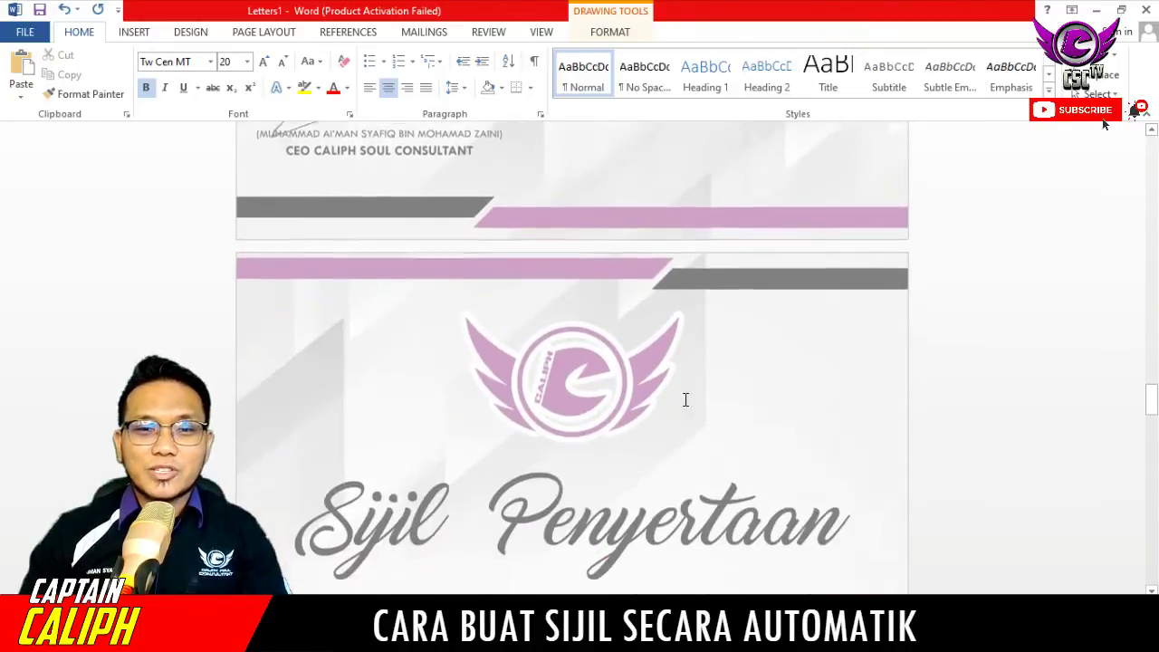
{"action": "scroll", "coordinate": [686, 399], "scroll_direction": "down", "scroll_amount": 7}
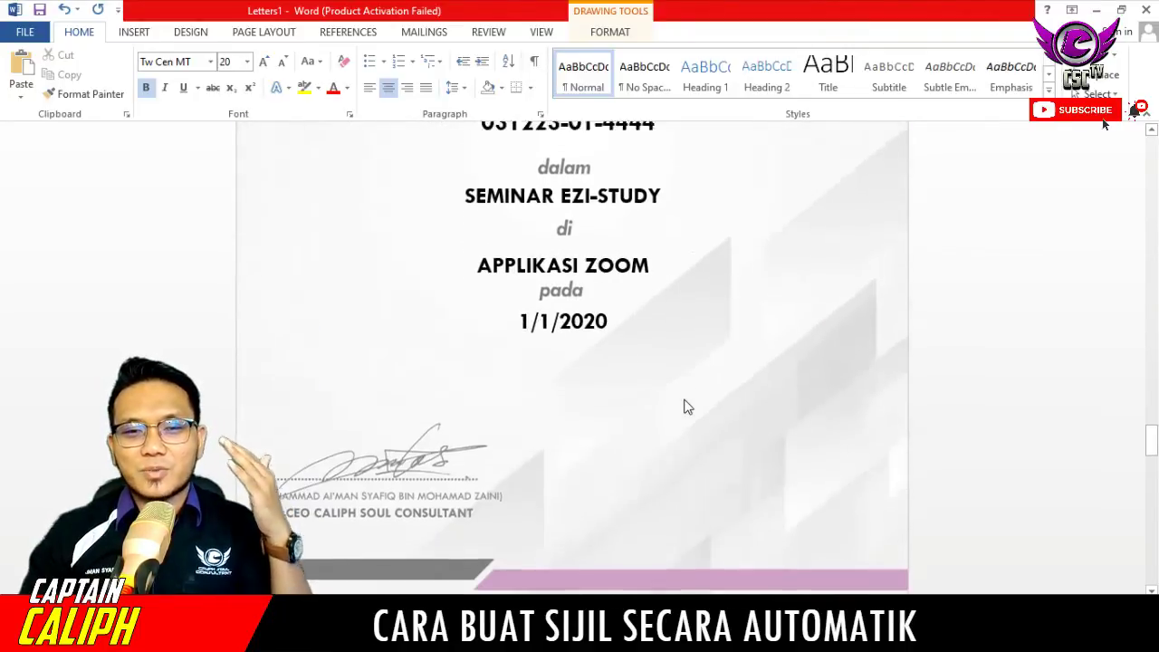
{"action": "scroll", "coordinate": [685, 399], "scroll_direction": "down", "scroll_amount": 7}
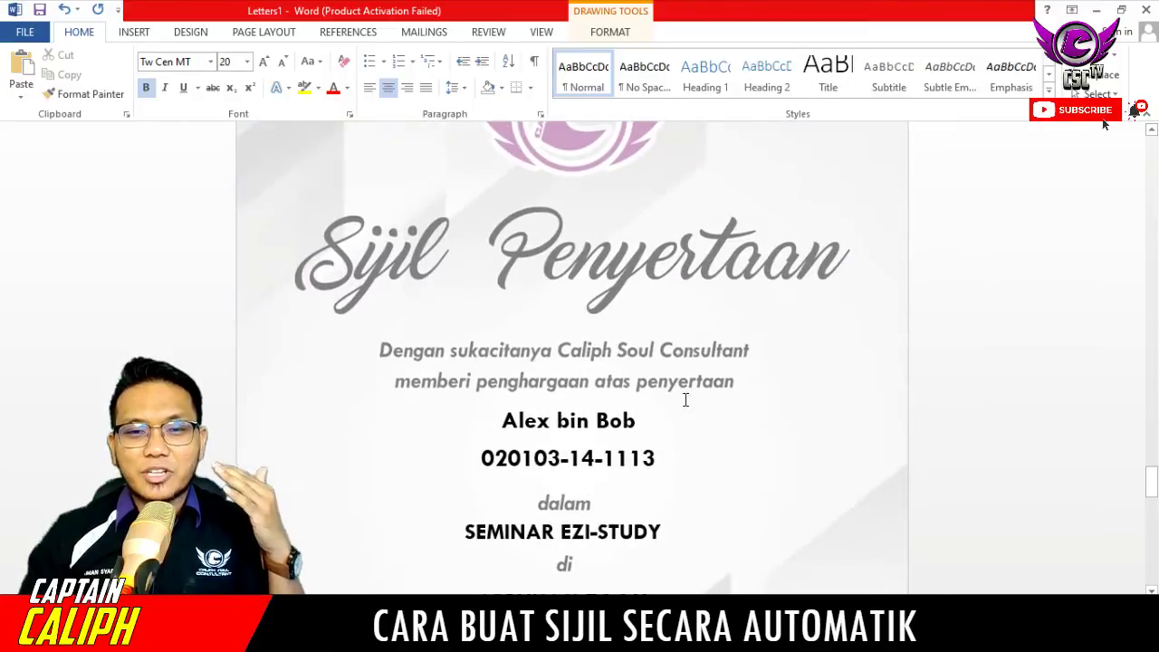
{"action": "scroll", "coordinate": [686, 404], "scroll_direction": "down", "scroll_amount": 7}
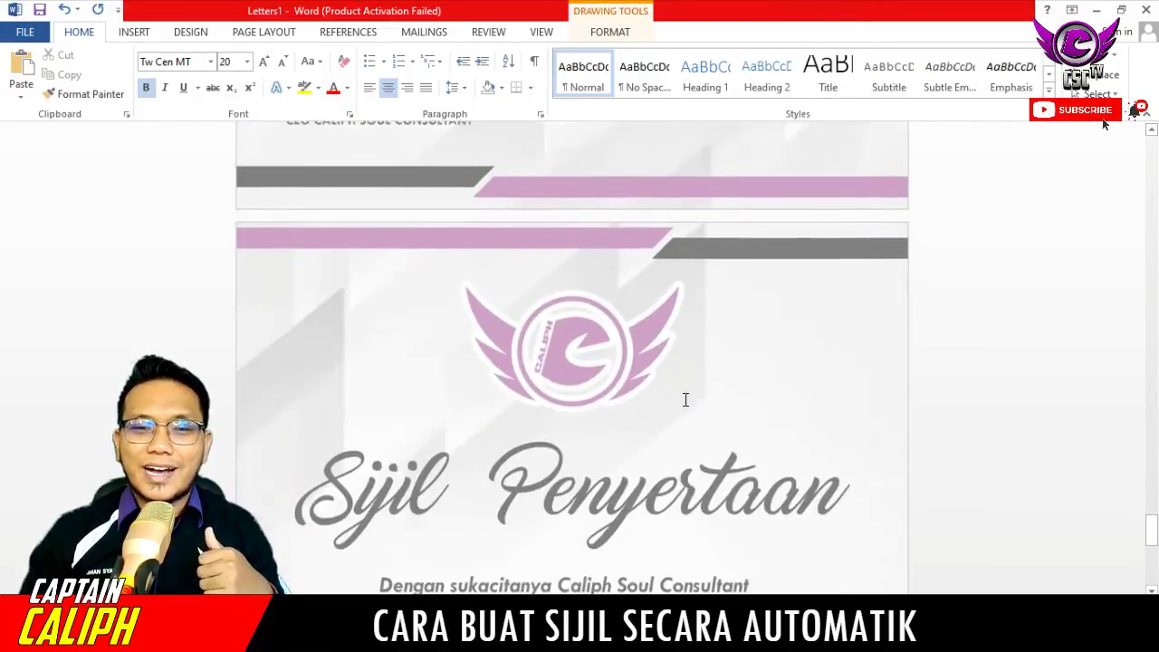
{"action": "scroll", "coordinate": [686, 399], "scroll_direction": "down", "scroll_amount": 3}
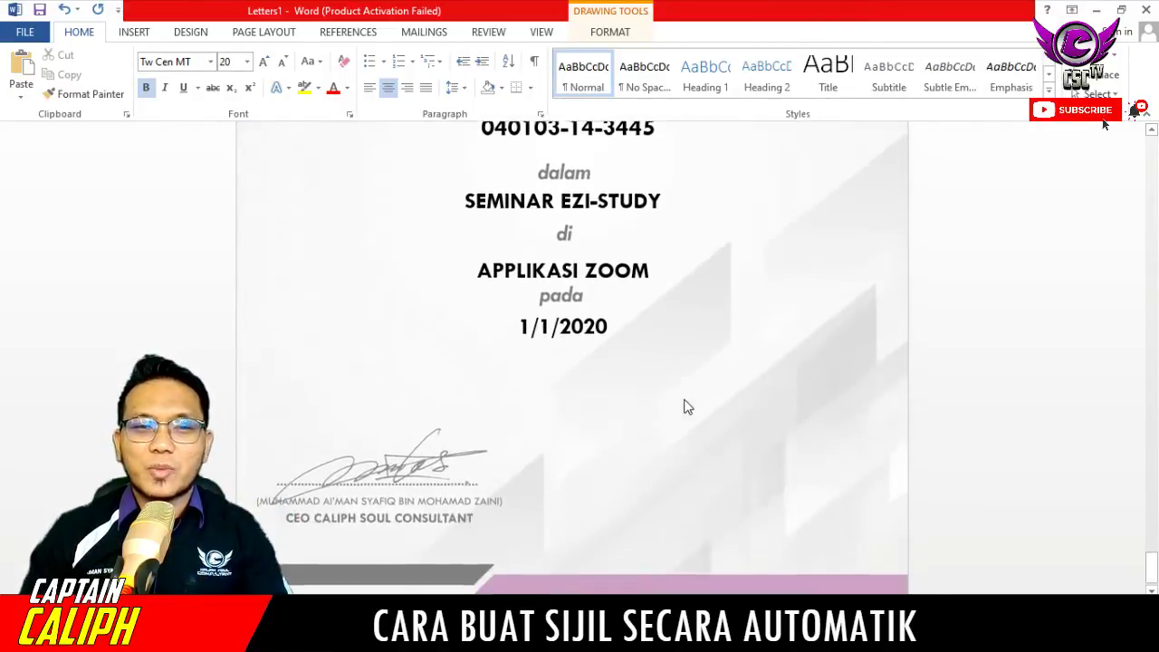
{"action": "scroll", "coordinate": [686, 399], "scroll_direction": "up", "scroll_amount": 15}
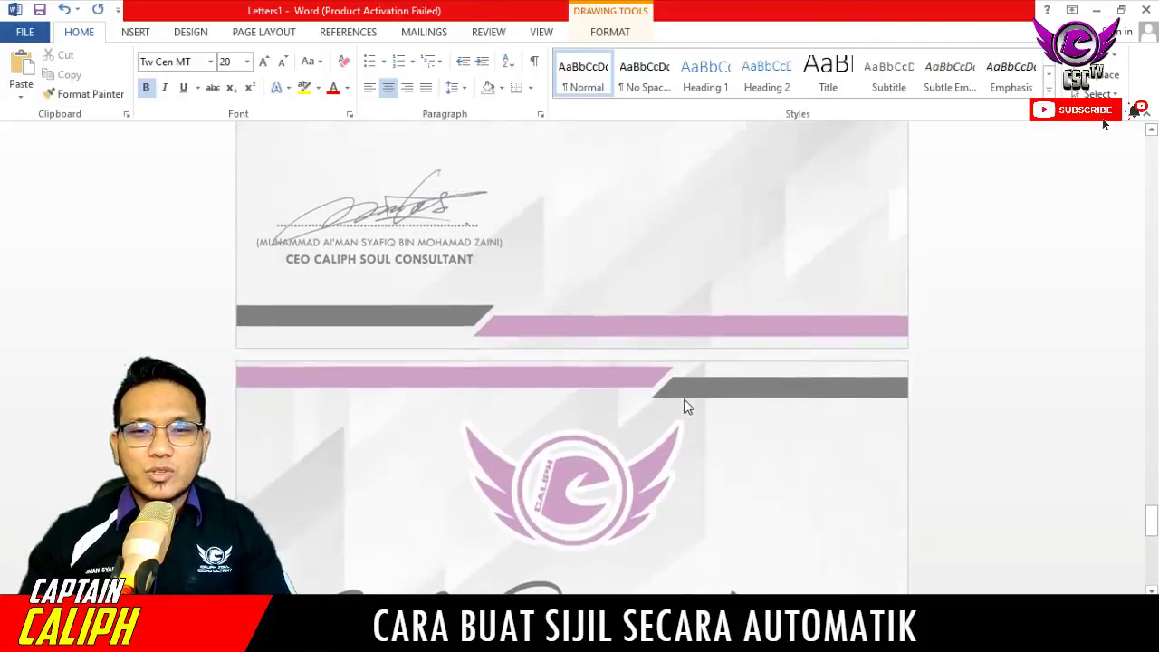
{"action": "scroll", "coordinate": [686, 399], "scroll_direction": "up", "scroll_amount": 15}
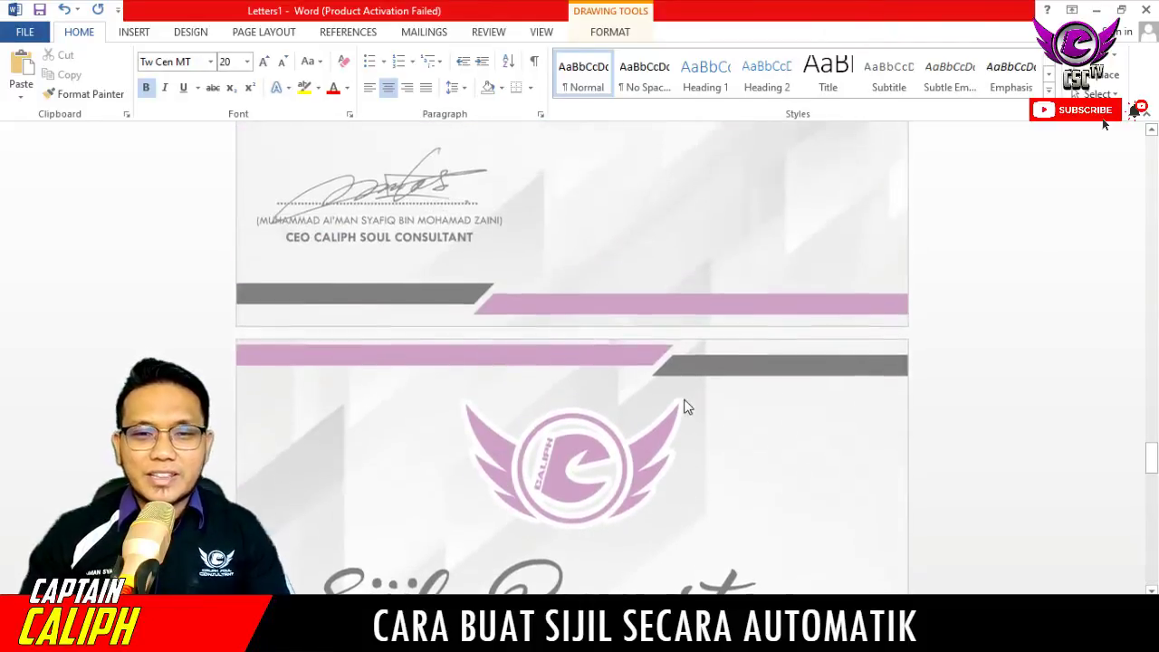
{"action": "scroll", "coordinate": [685, 400], "scroll_direction": "up", "scroll_amount": 10}
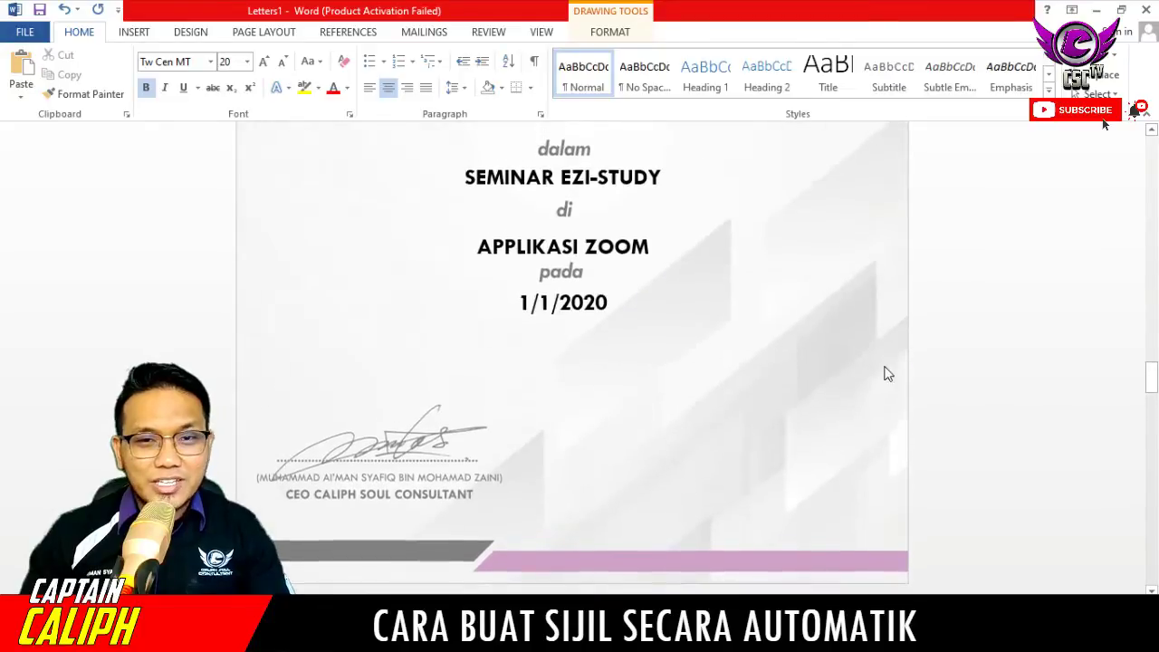
{"action": "left_click_drag", "start_coordinate": [1154, 390], "coordinate": [1154, 145]}
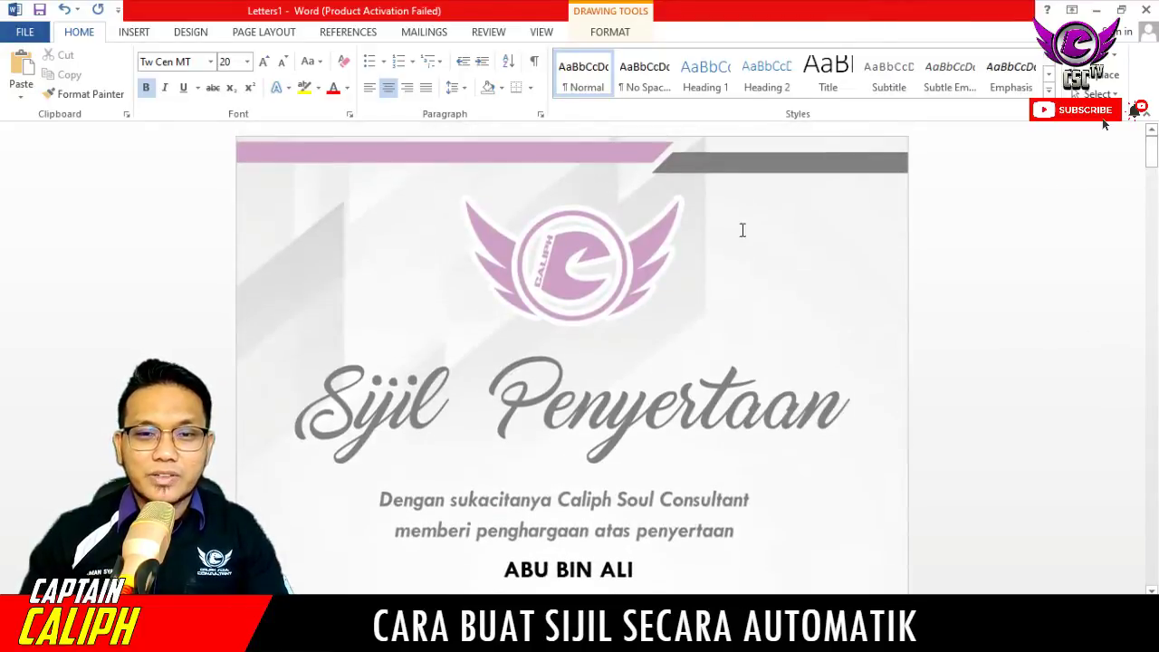
Open the file management view for the merged certificates document.
{"action": "left_click", "coordinate": [22, 34]}
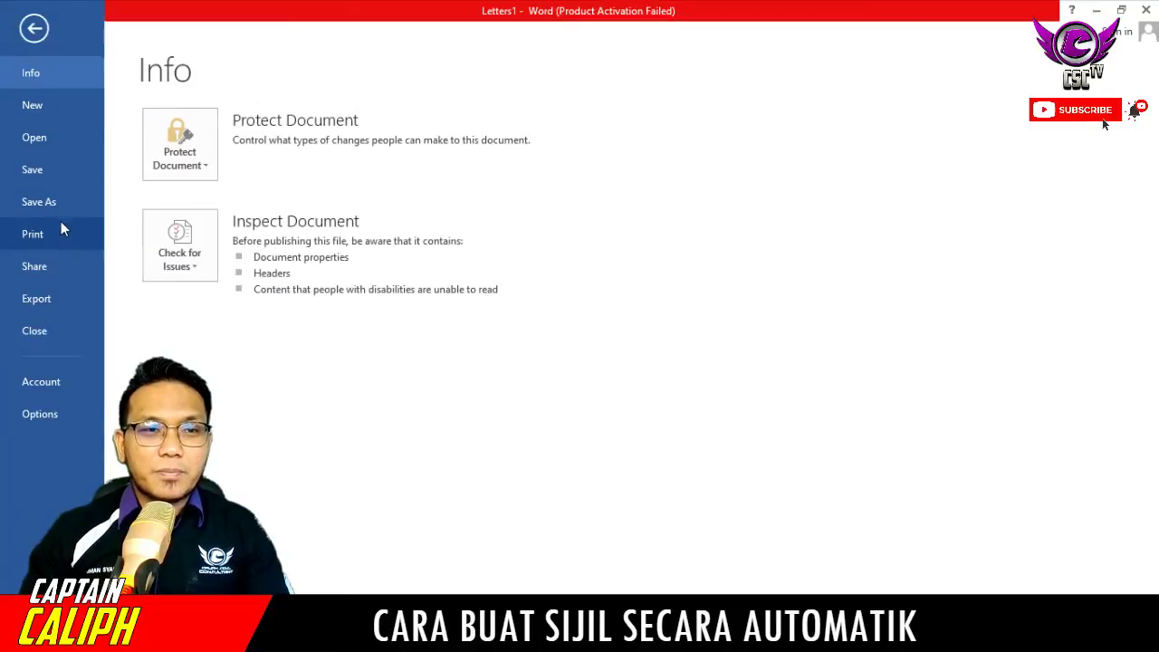